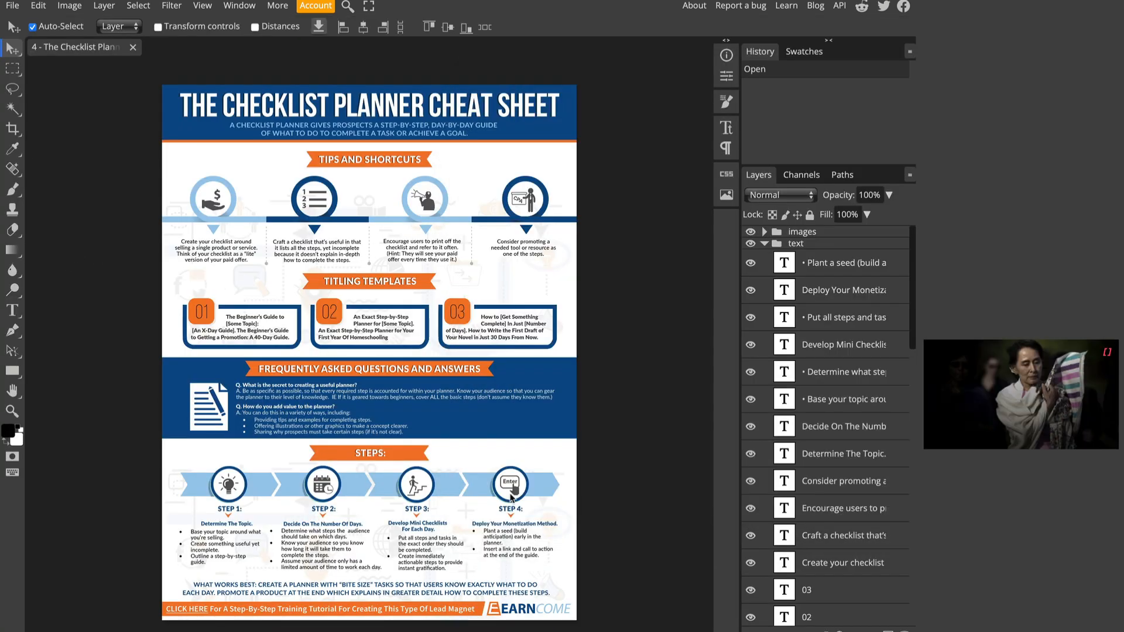
Hide the EARNCOME-logo layer and the orange footer rectangle in the rectangles group.
scroll(614, 503, down, 3)
scroll(818, 515, down, 5)
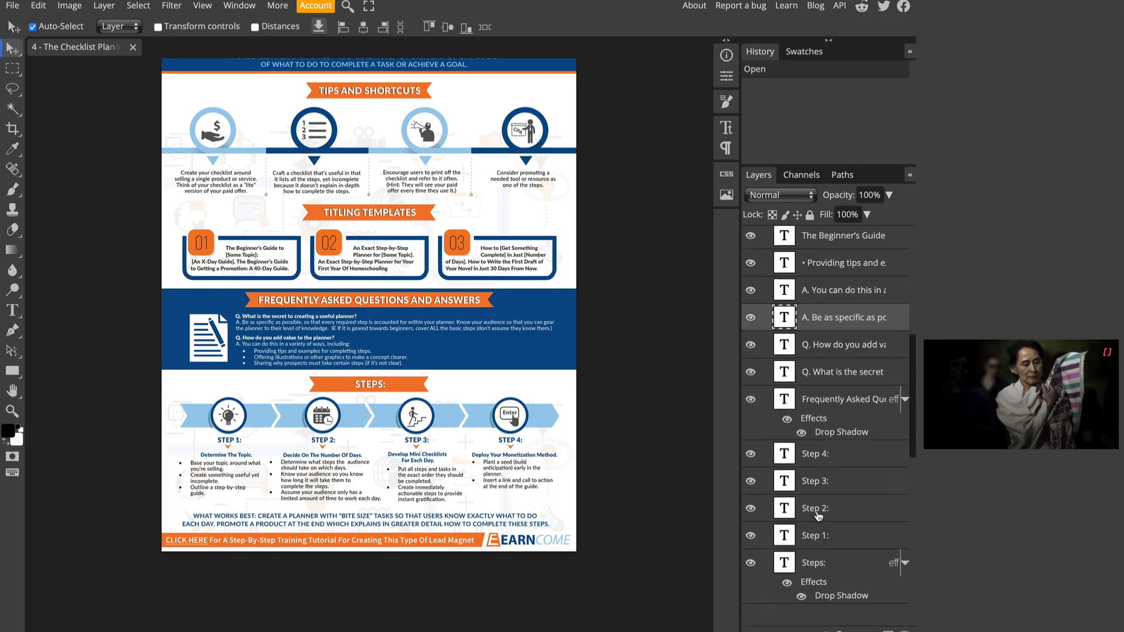
scroll(818, 515, down, 5)
click(750, 530)
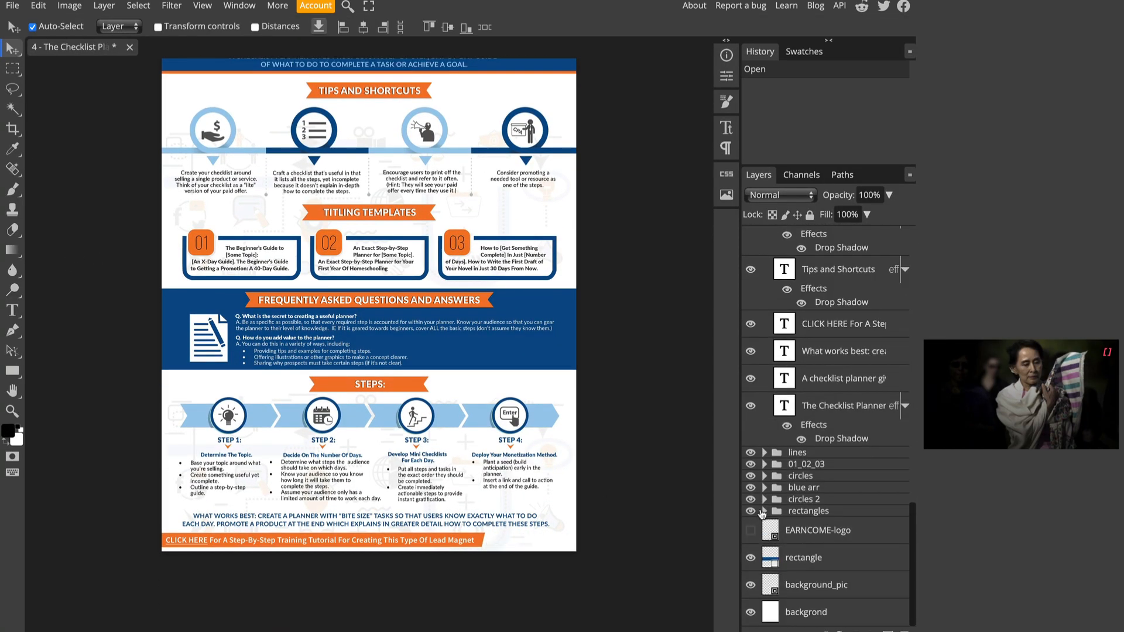
click(764, 511)
click(750, 518)
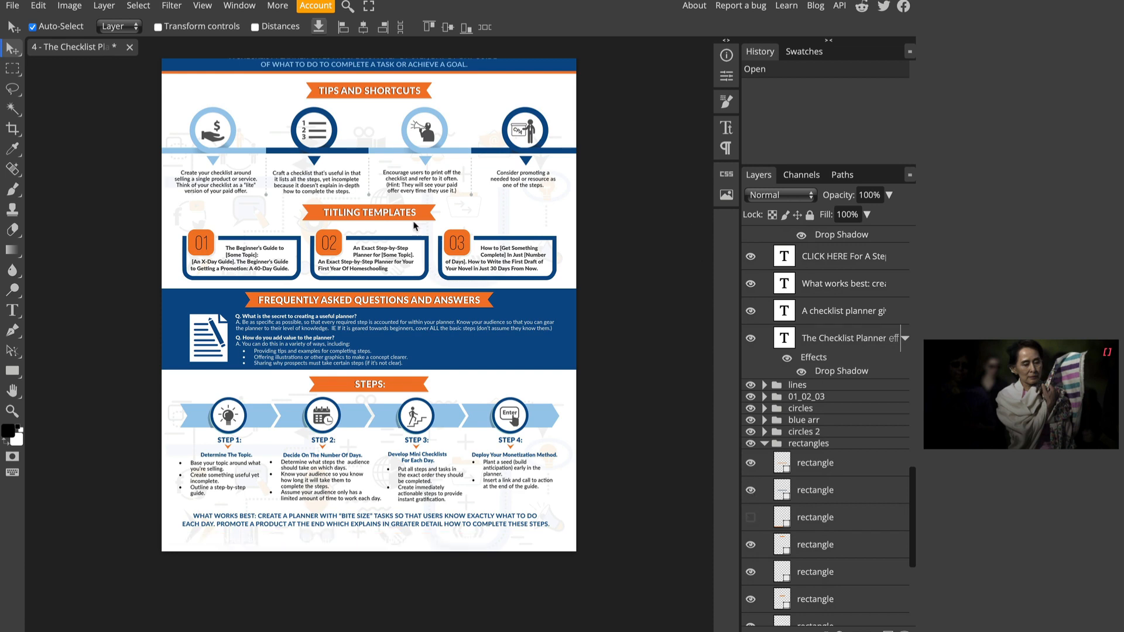
scroll(319, 163, up, 3)
scroll(318, 161, down, 2)
Place the PLRIDEAS.COM logo in the sheet's lower right corner and scale it to about 50%.
key(super+Tab)
drag(1033, 207, 264, 300)
click(263, 117)
drag(318, 116, 518, 595)
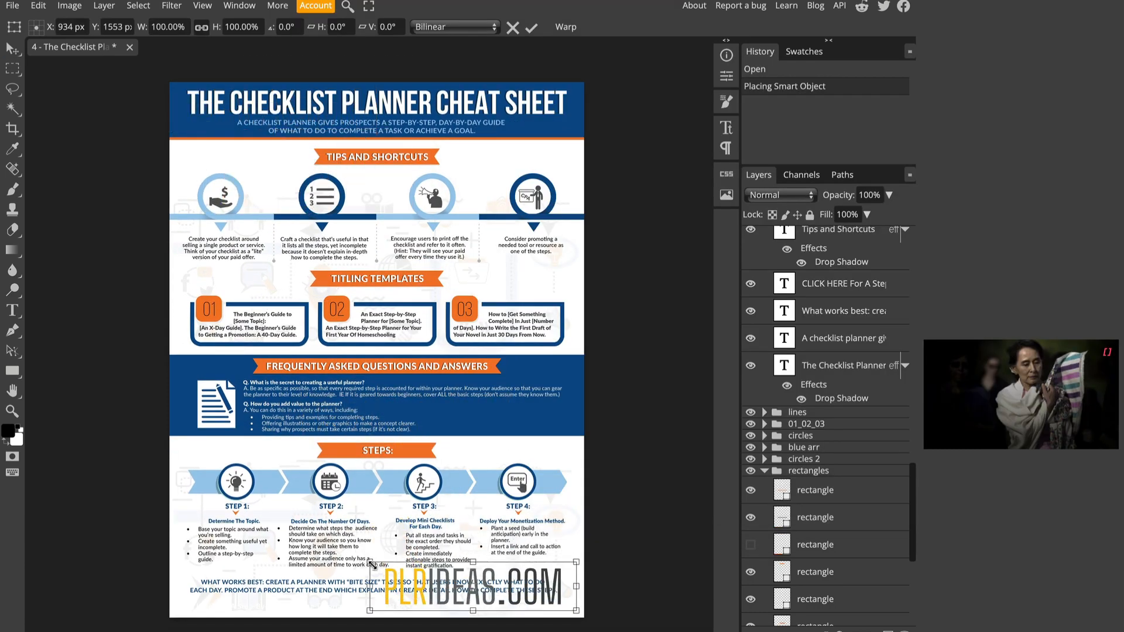
drag(372, 566, 511, 611)
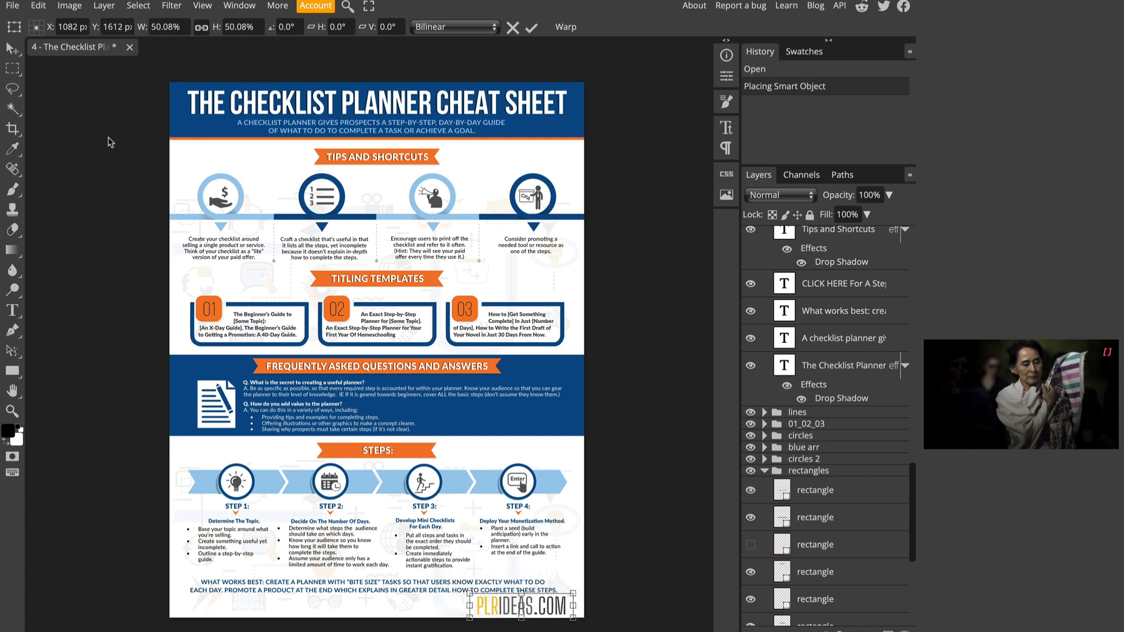
Export the cheat sheet for web as a 1275 x 1650 px JPG at 70% quality.
click(11, 5)
mouse_move(100, 190)
click(138, 213)
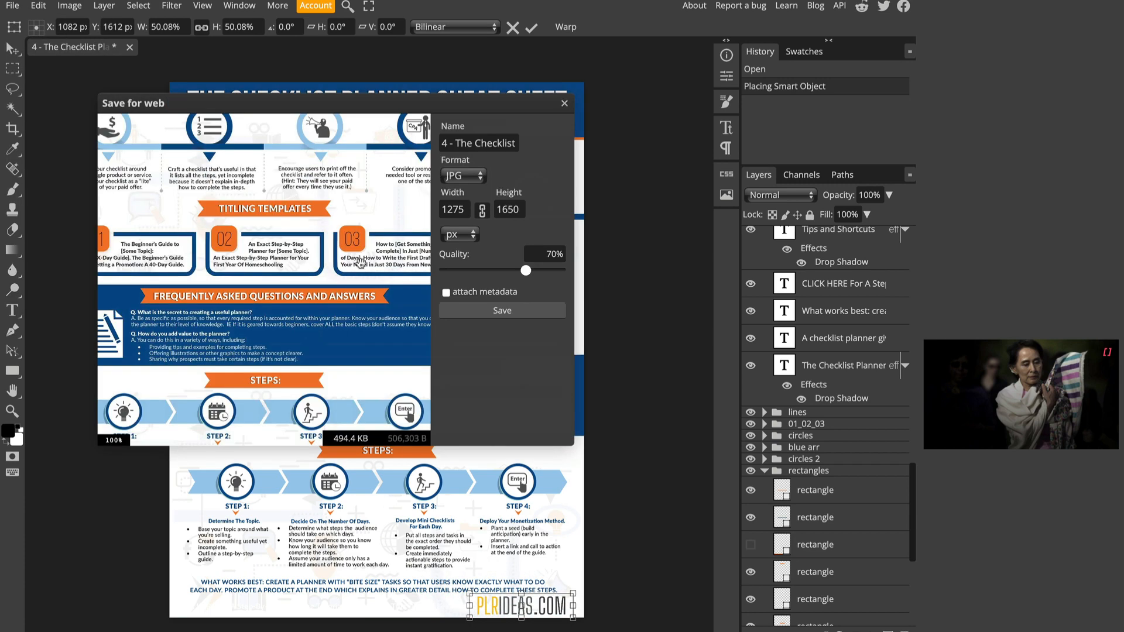
click(483, 314)
Open the exported cheat sheet image in the image viewer and export it as a PDF.
click(1062, 623)
click(469, 208)
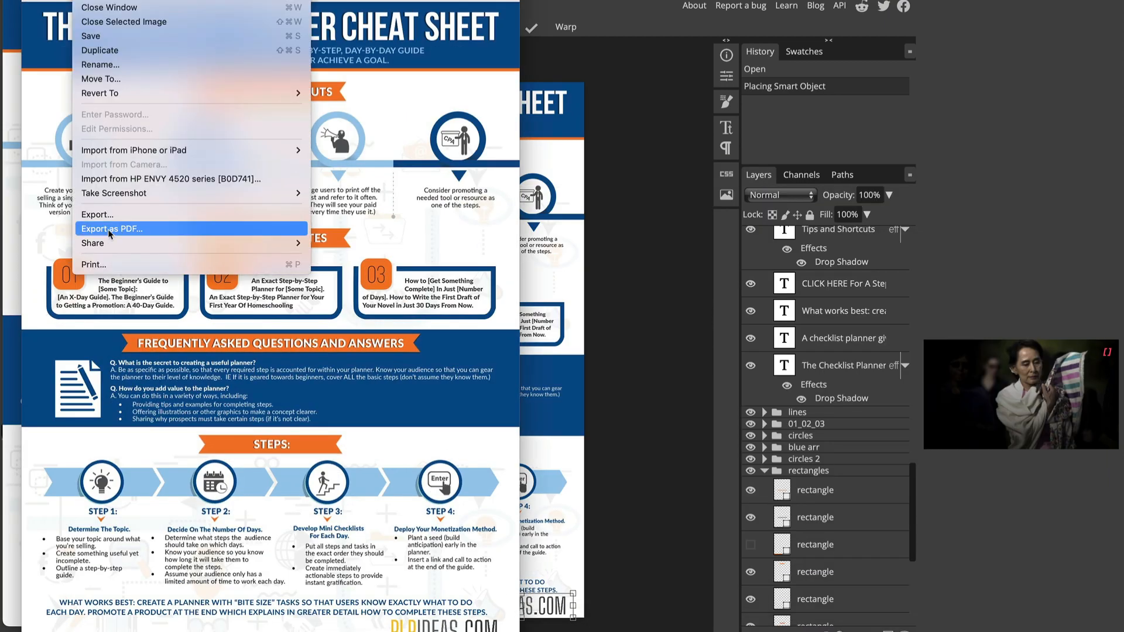
click(110, 232)
click(494, 432)
click(562, 222)
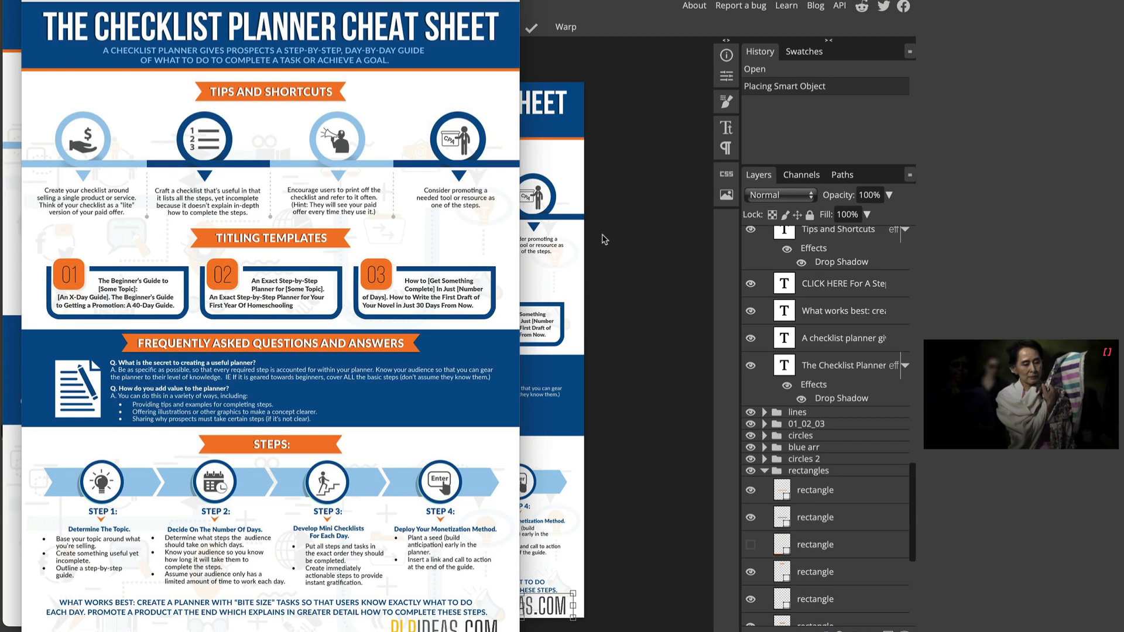
Switch to the file manager and preview the Checklist Planner cheat sheet PDF in the Done folder down to its footer logo.
key(super+Tab)
key(super+Tab)
double_click(650, 282)
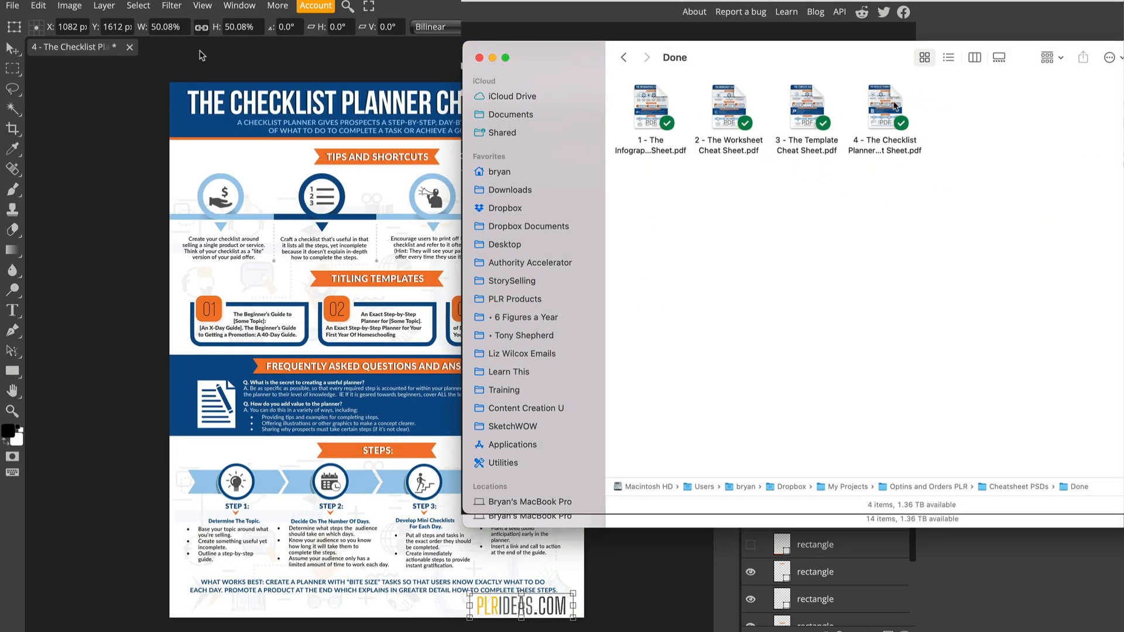
click(891, 106)
key(space)
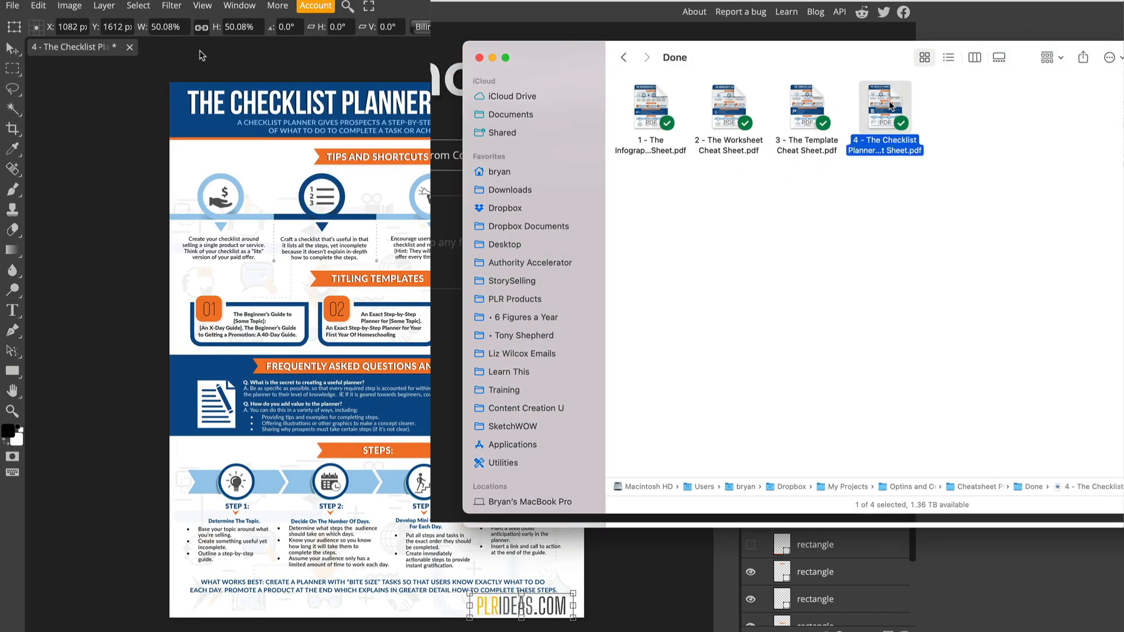
scroll(495, 297, down, 5)
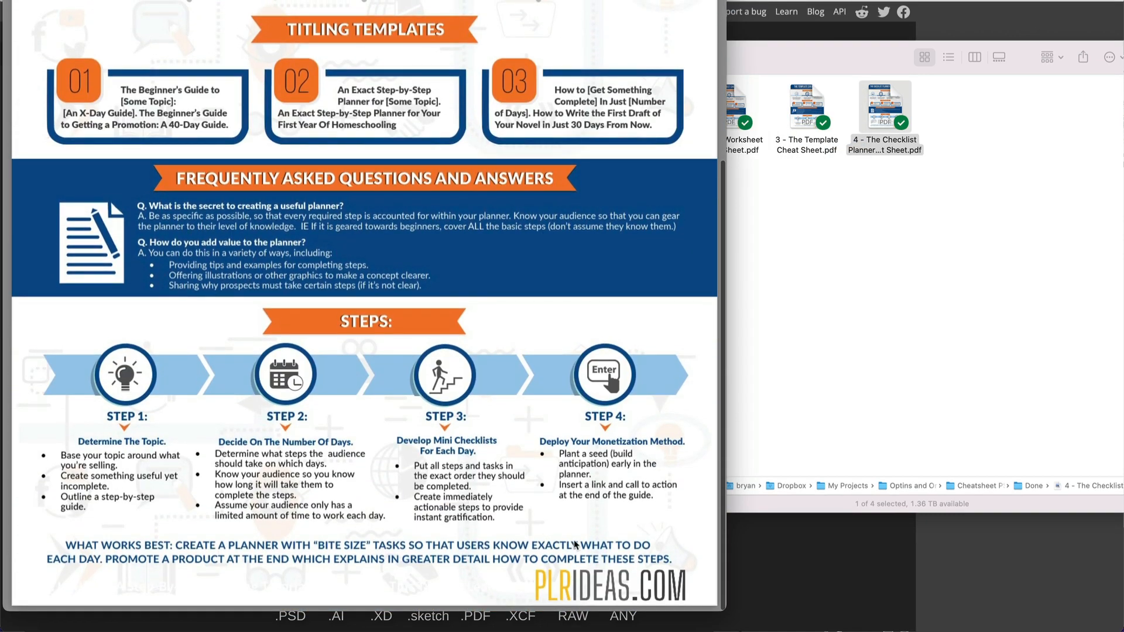
scroll(577, 535, up, 5)
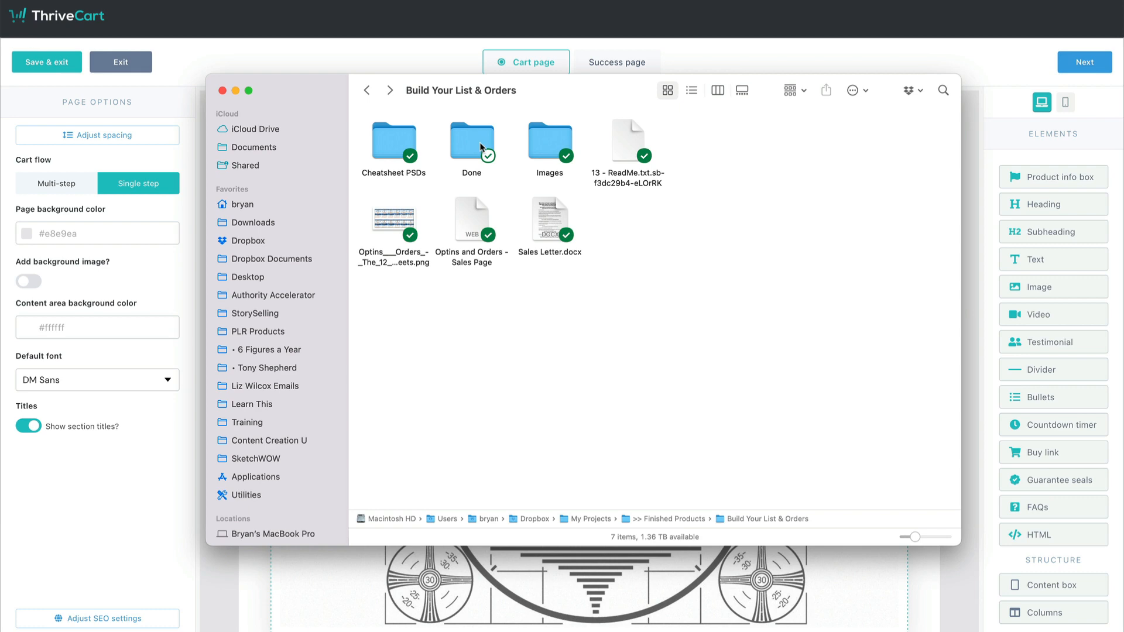
Open the Done folder of Build Your List & Orders and preview the Infographics cheat sheet PDF.
double_click(481, 147)
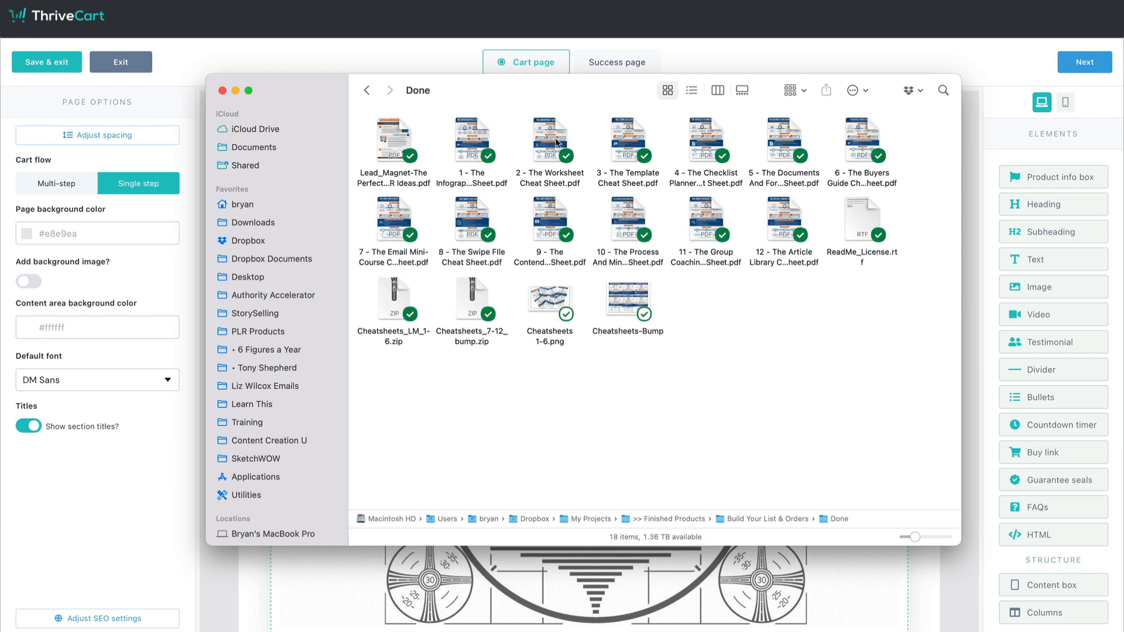
click(469, 148)
key(space)
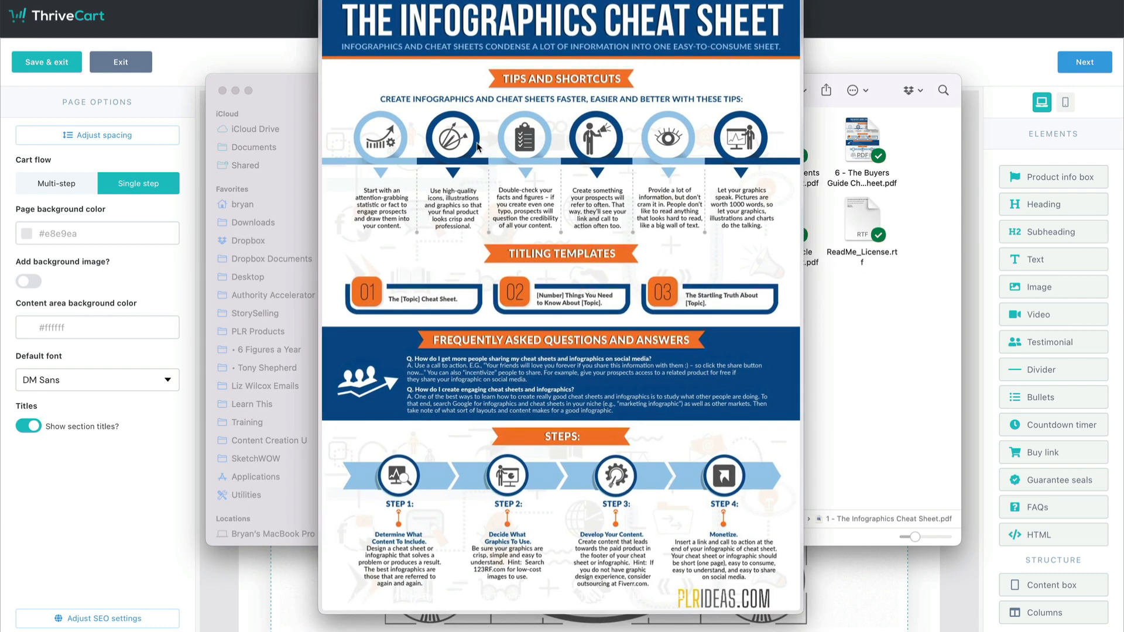
key(space)
Preview the Cheatsheets 1-6.png and Cheatsheets-Bump images in the Done folder.
click(556, 304)
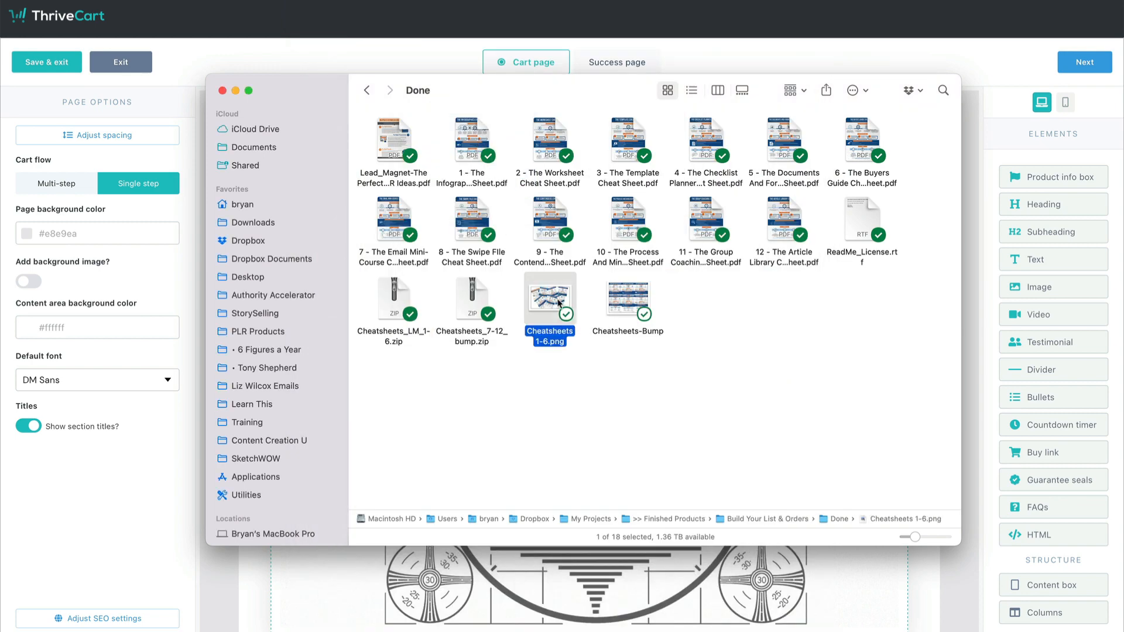
key(space)
key(space)
click(621, 302)
key(space)
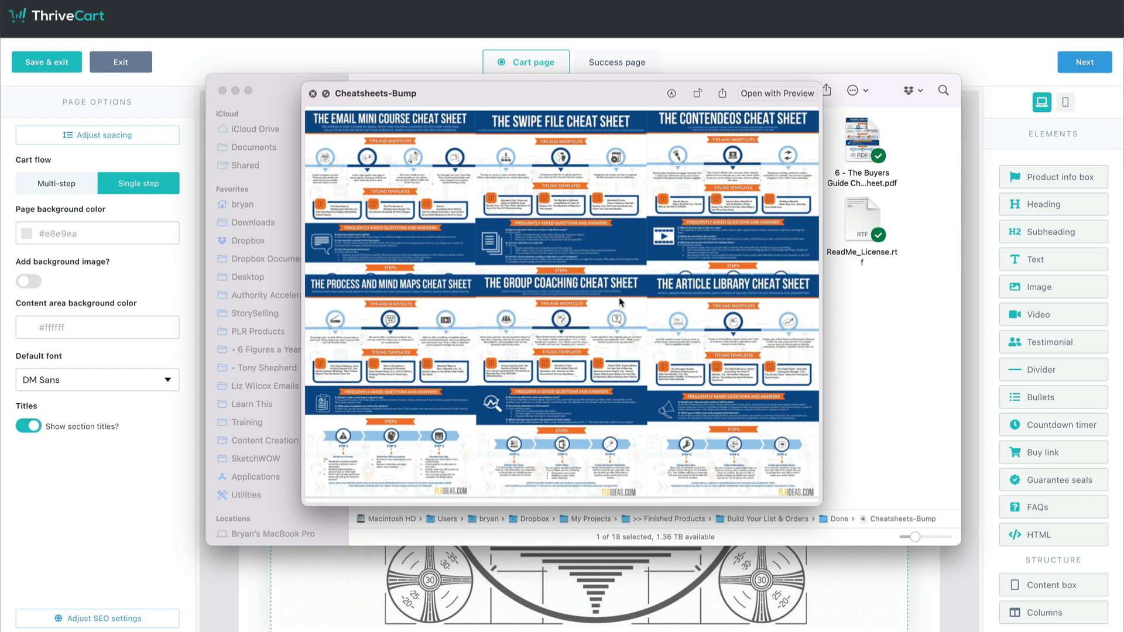
key(space)
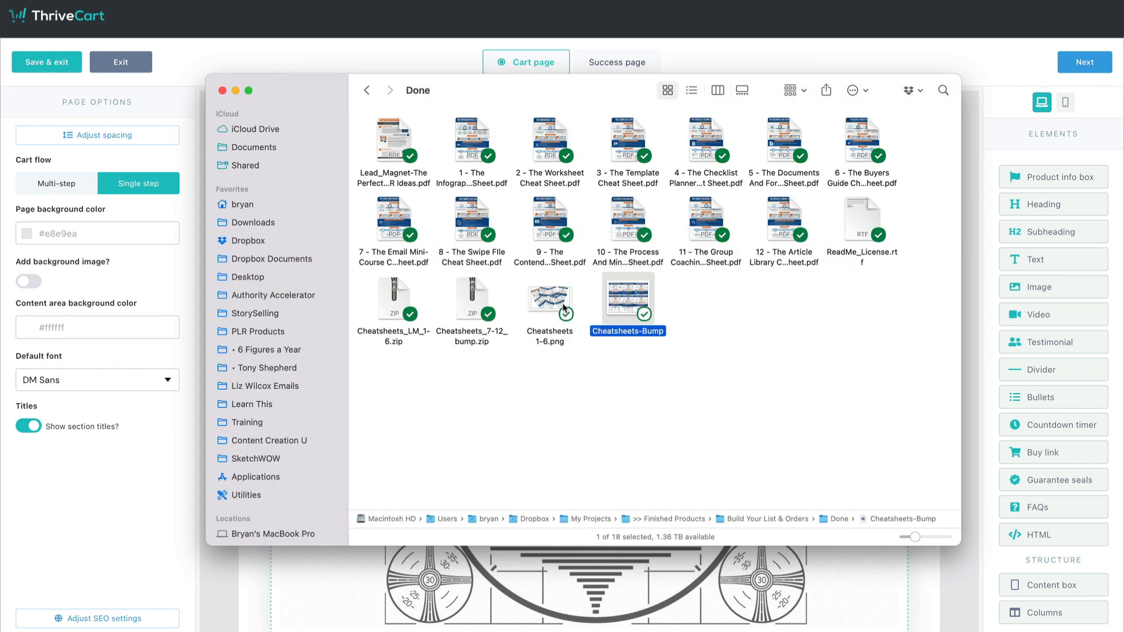
Examine the lead magnet and bump zip archives alongside the PDFs and license file that belong in them.
click(404, 309)
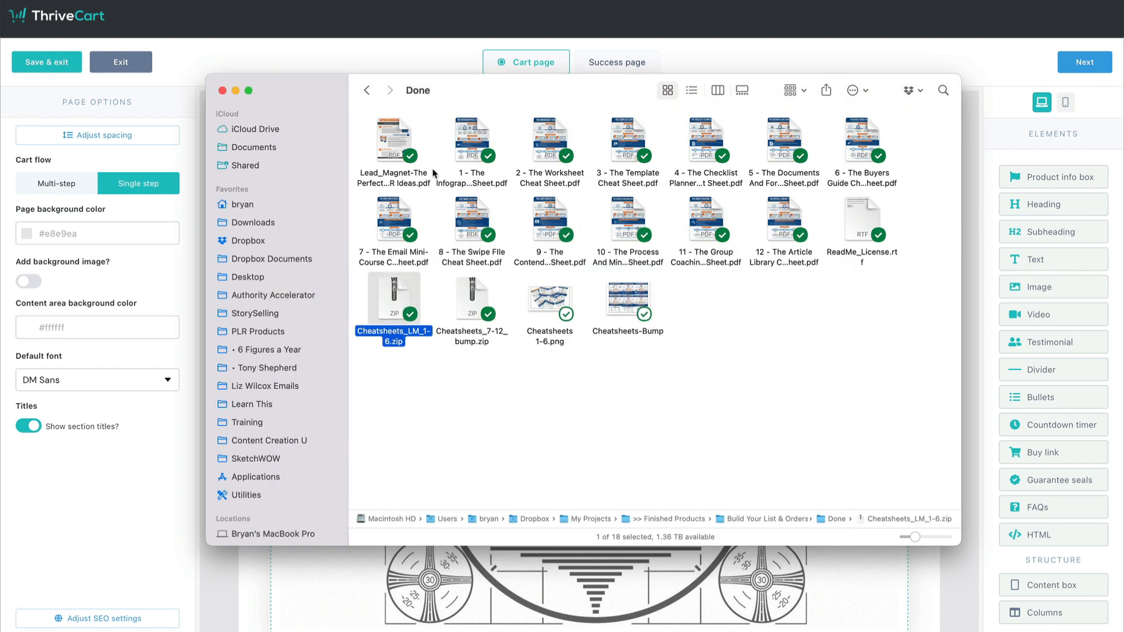
drag(364, 149, 869, 153)
super+click(861, 229)
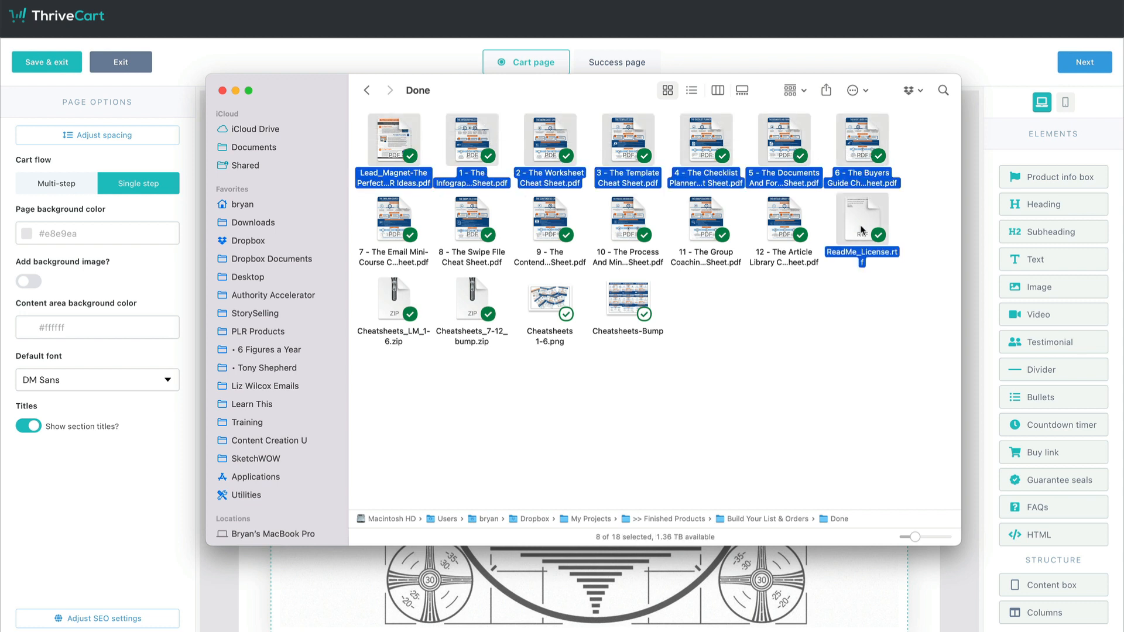
click(772, 315)
click(401, 310)
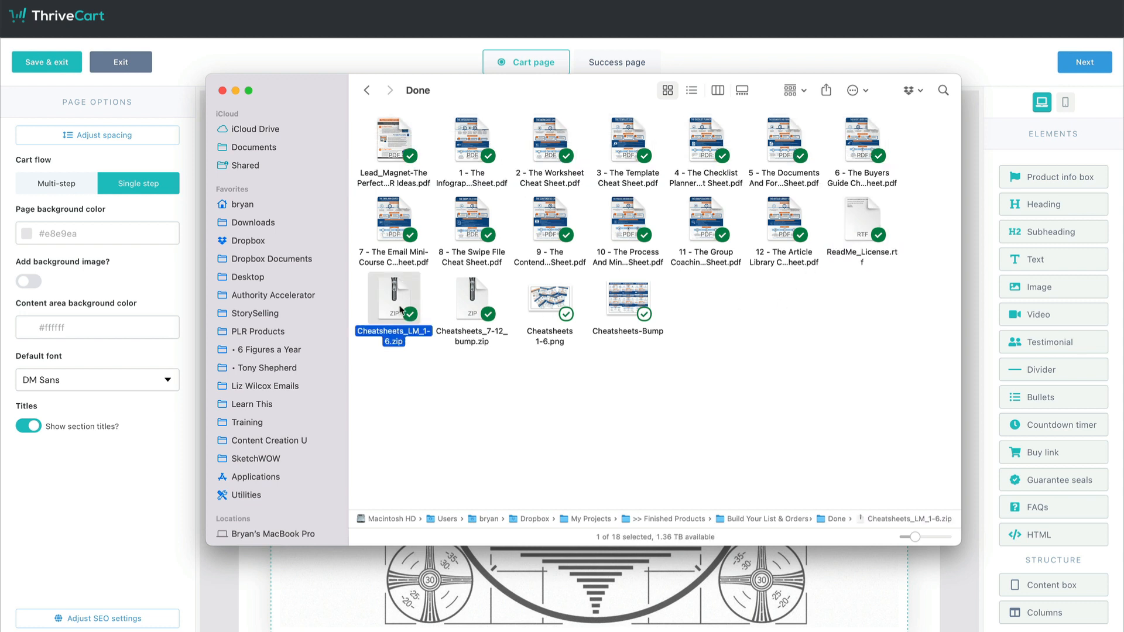
drag(354, 227, 887, 231)
click(483, 306)
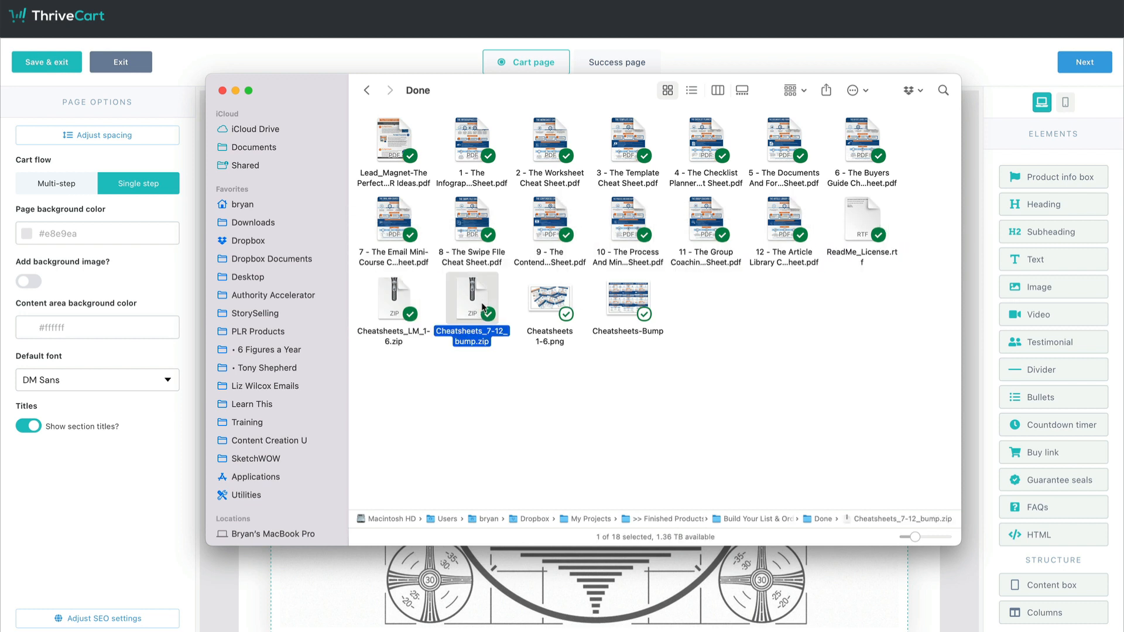
Switch to the file transfer app and check both cheat sheet zips in the Build_Your_List_and_Orders folder on S3.
key(super+Tab)
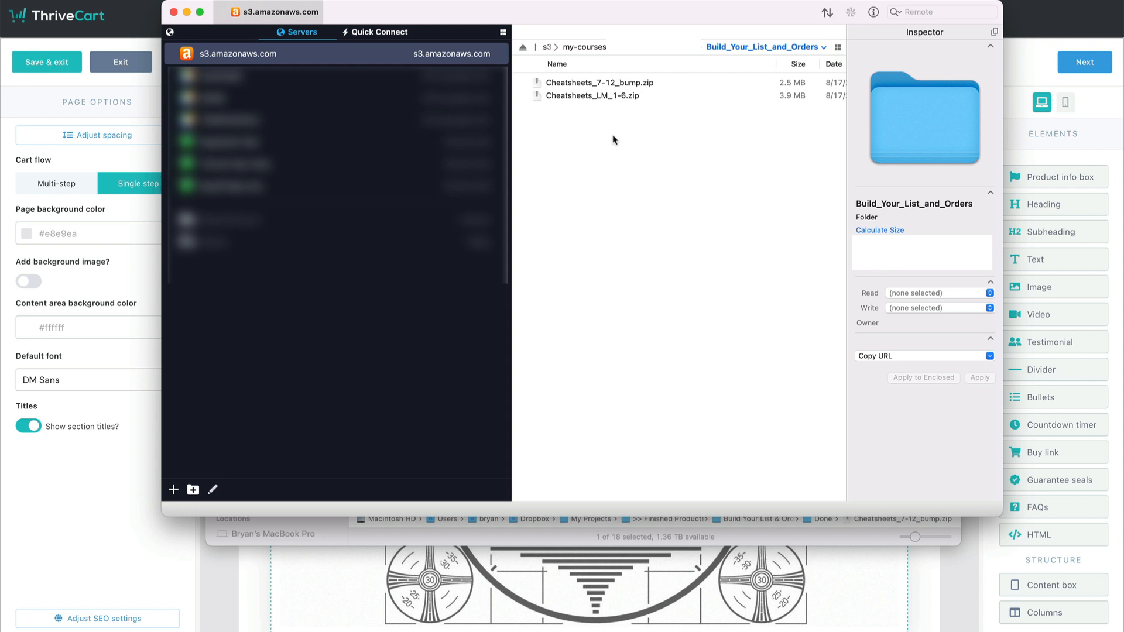
click(602, 96)
click(662, 111)
click(661, 95)
click(660, 84)
click(662, 116)
Switch to the ThriveCart editor and examine the cart page's headline, subheading and main media placeholder.
key(super+Tab)
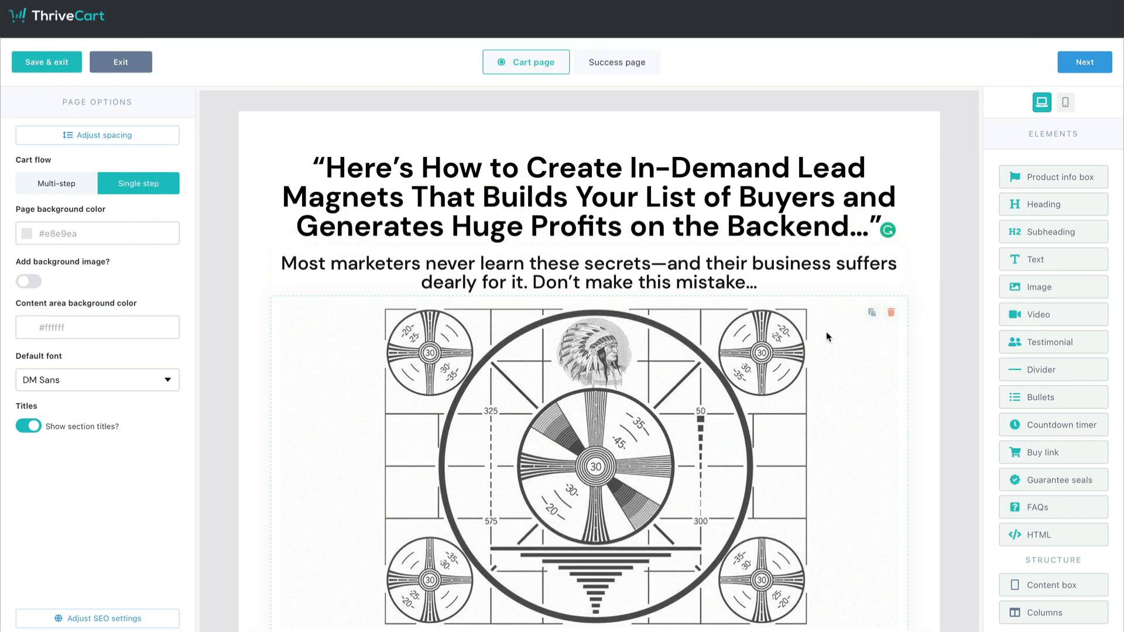
scroll(826, 338, down, 2)
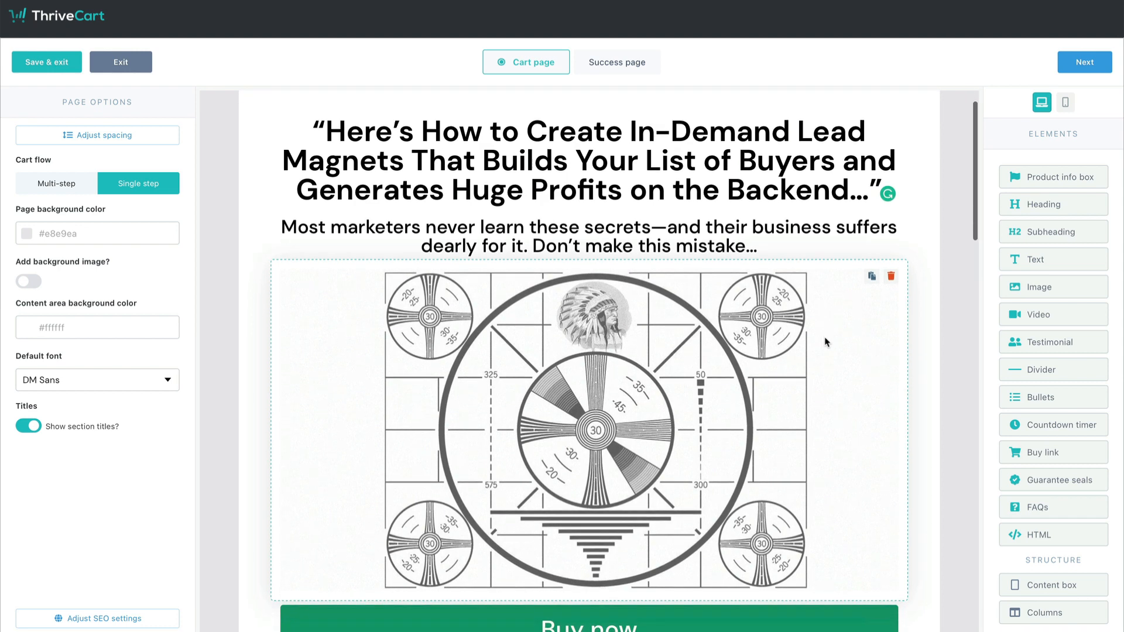
scroll(826, 341, up, 2)
scroll(825, 342, down, 1)
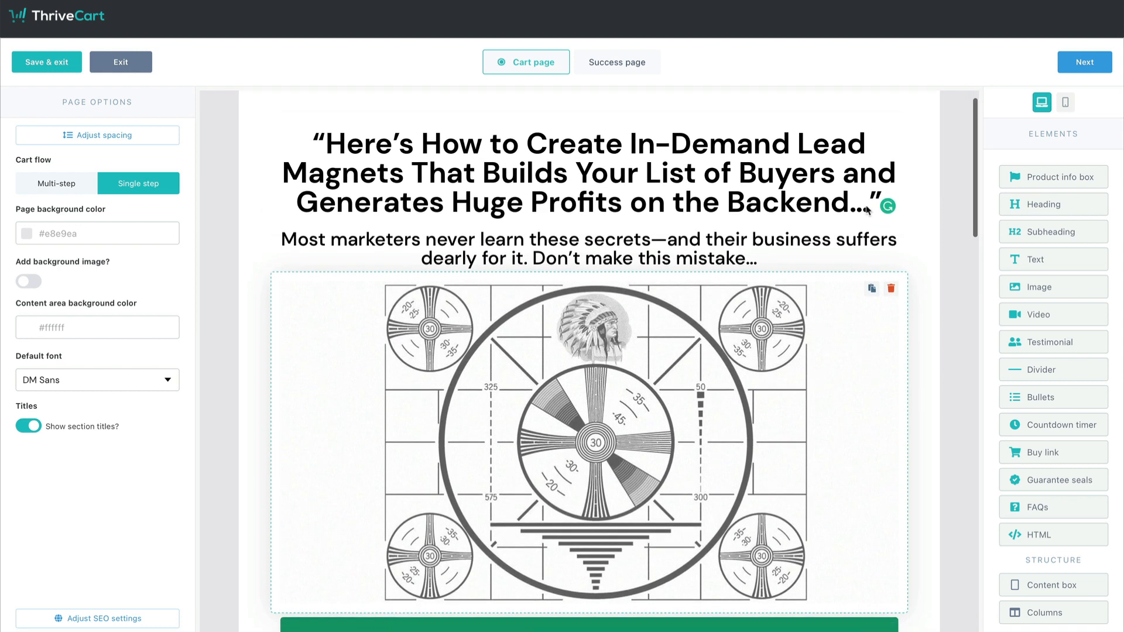
scroll(861, 246, down, 3)
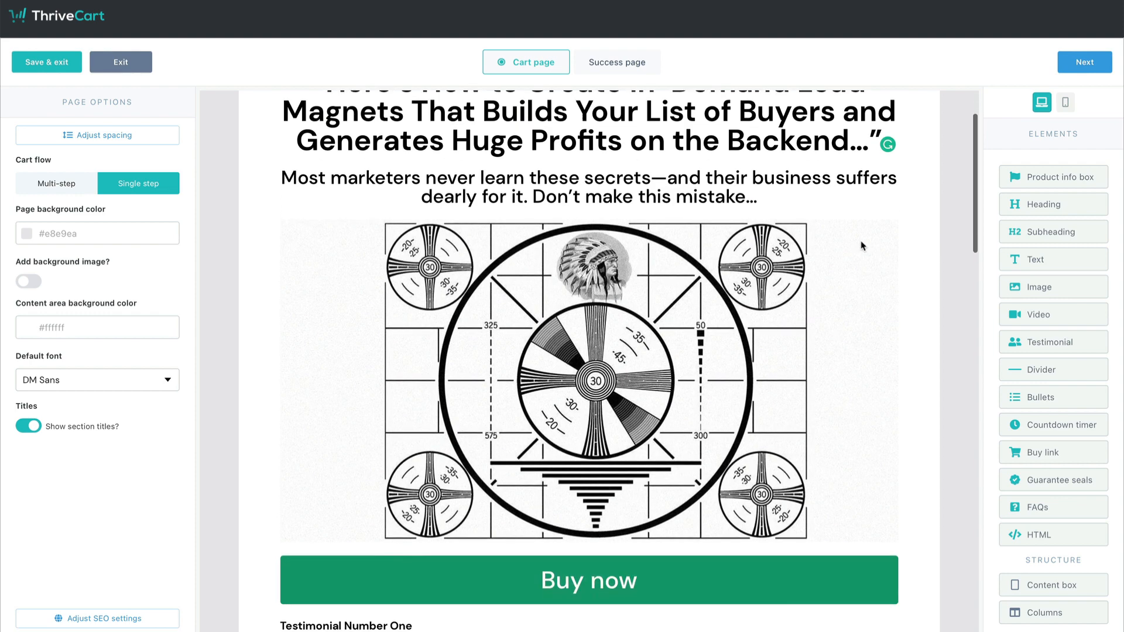
scroll(632, 379, up, 4)
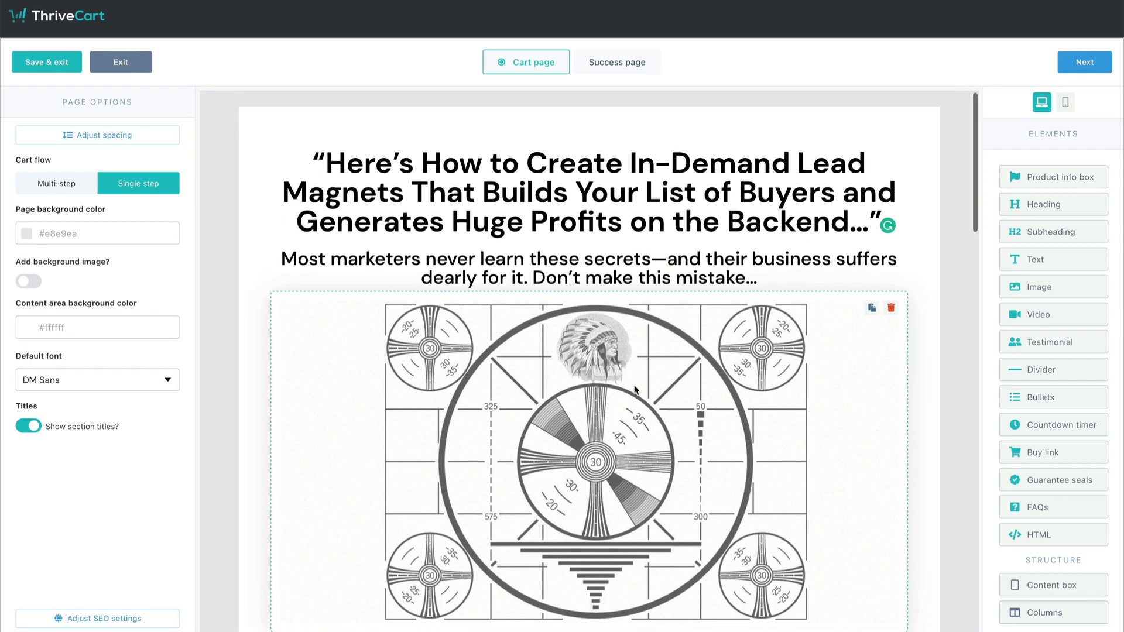
scroll(588, 277, down, 10)
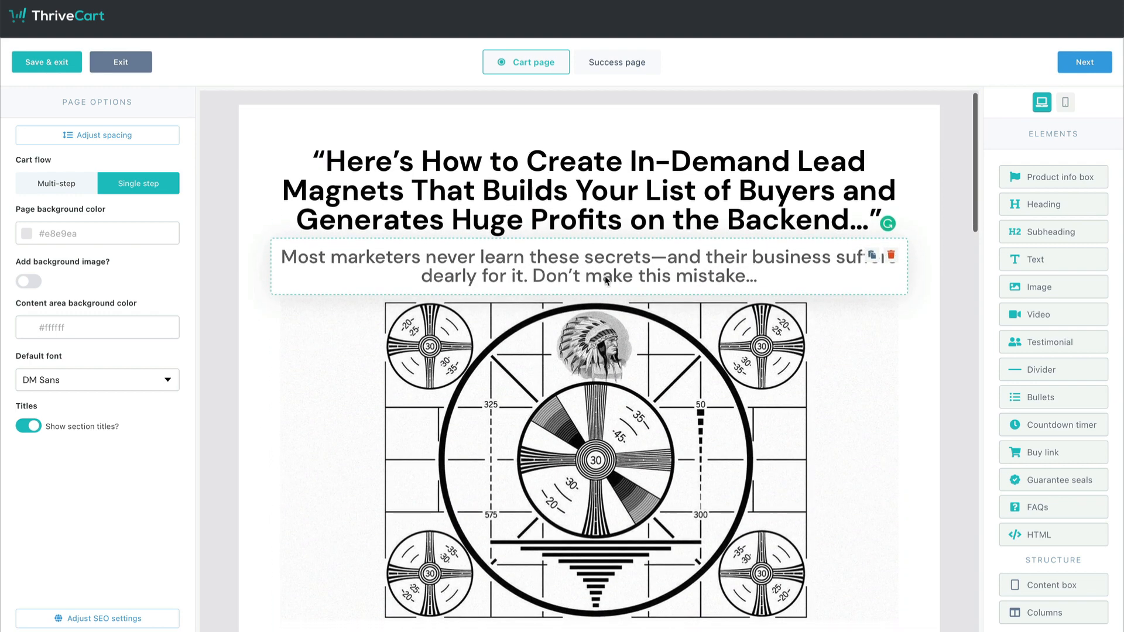
scroll(605, 280, up, 7)
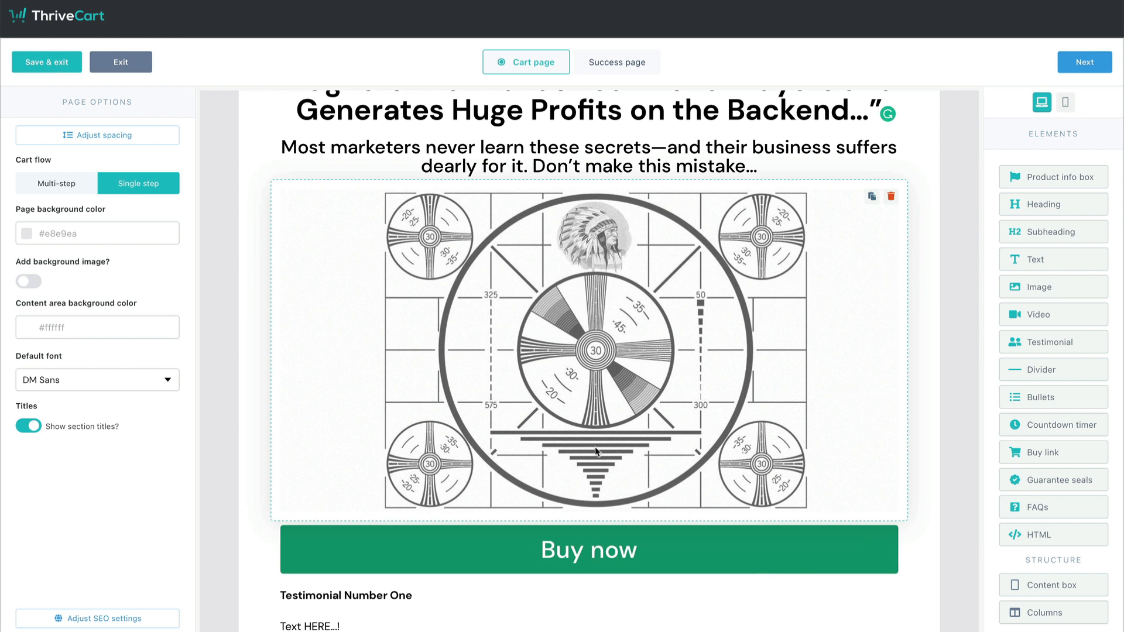
Review the cart page's buy button, testimonials, product image, checkout form and bump offer.
scroll(609, 440, down, 1)
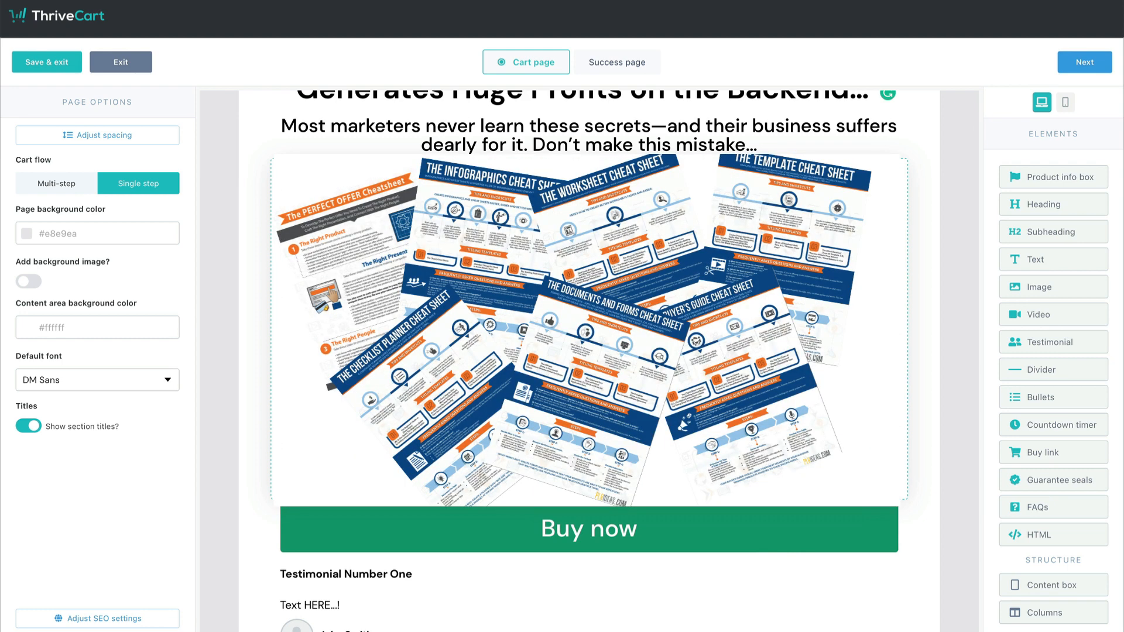
scroll(609, 440, down, 1)
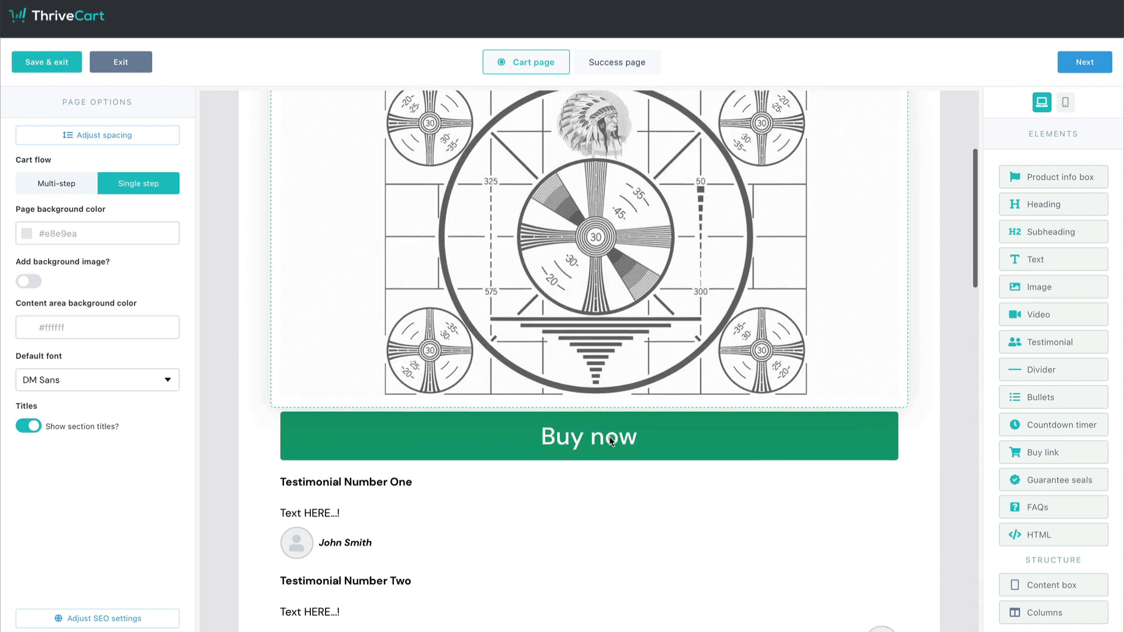
scroll(609, 441, down, 10)
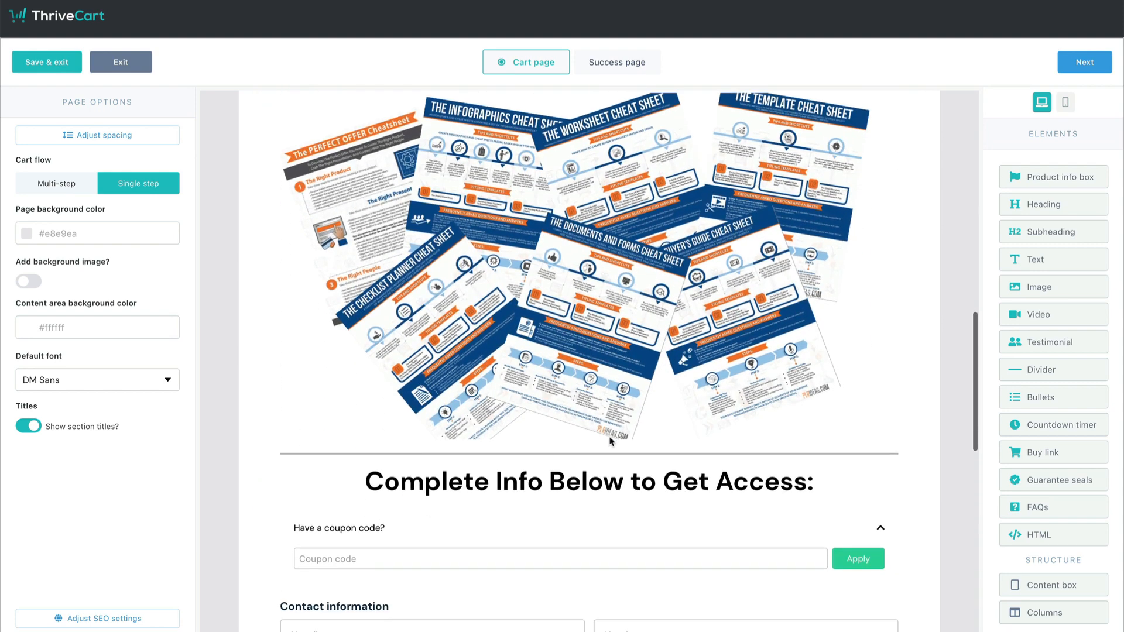
scroll(609, 441, down, 7)
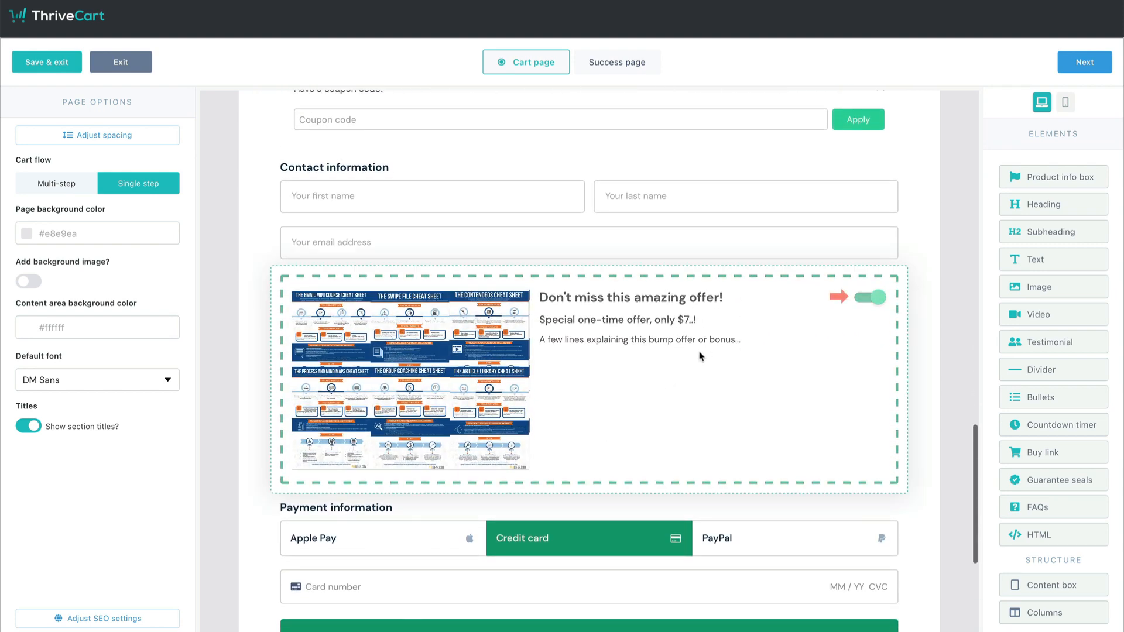
scroll(676, 392, up, 15)
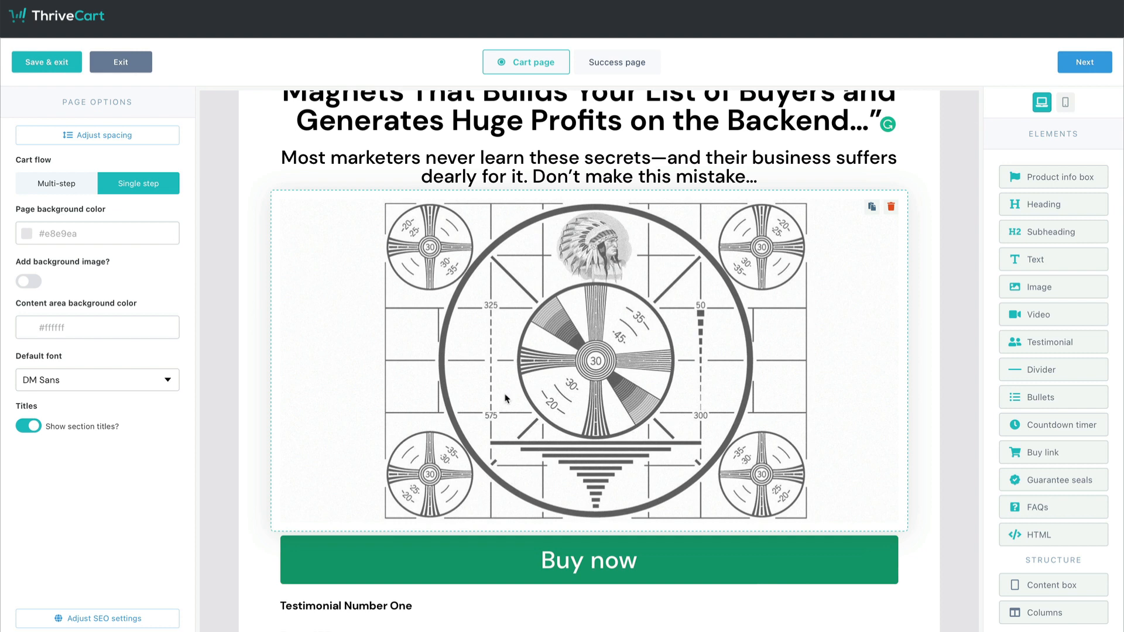
scroll(700, 404, down, 6)
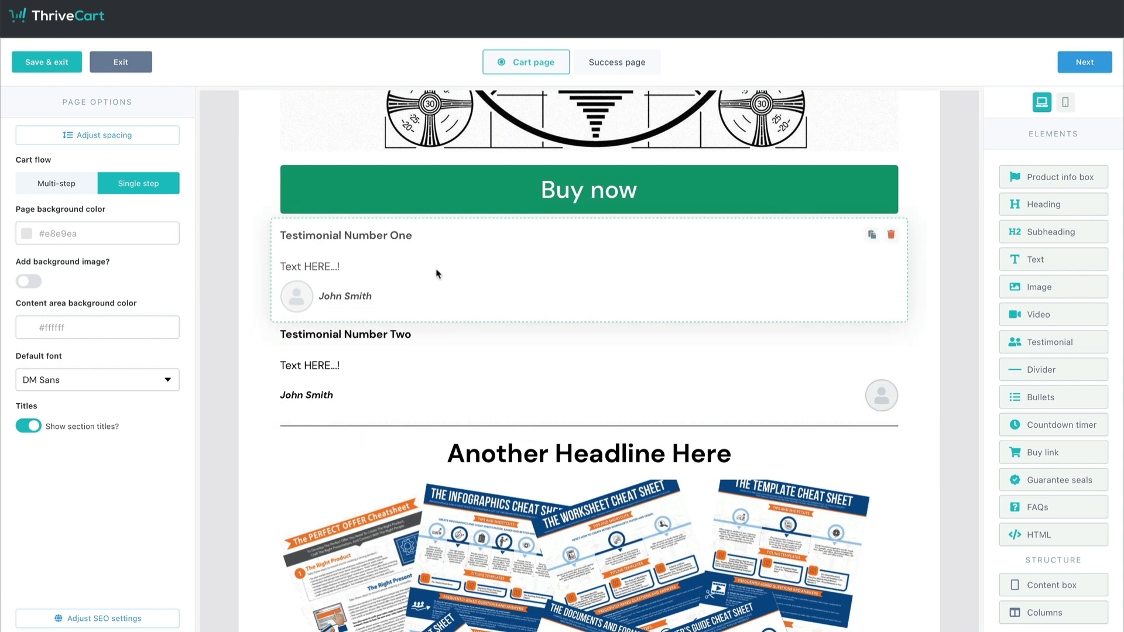
Go over the cart page again, from the testimonials and second headline through the coupon field, contact form, bump offer and payment options.
scroll(448, 352, down, 2)
scroll(448, 351, down, 3)
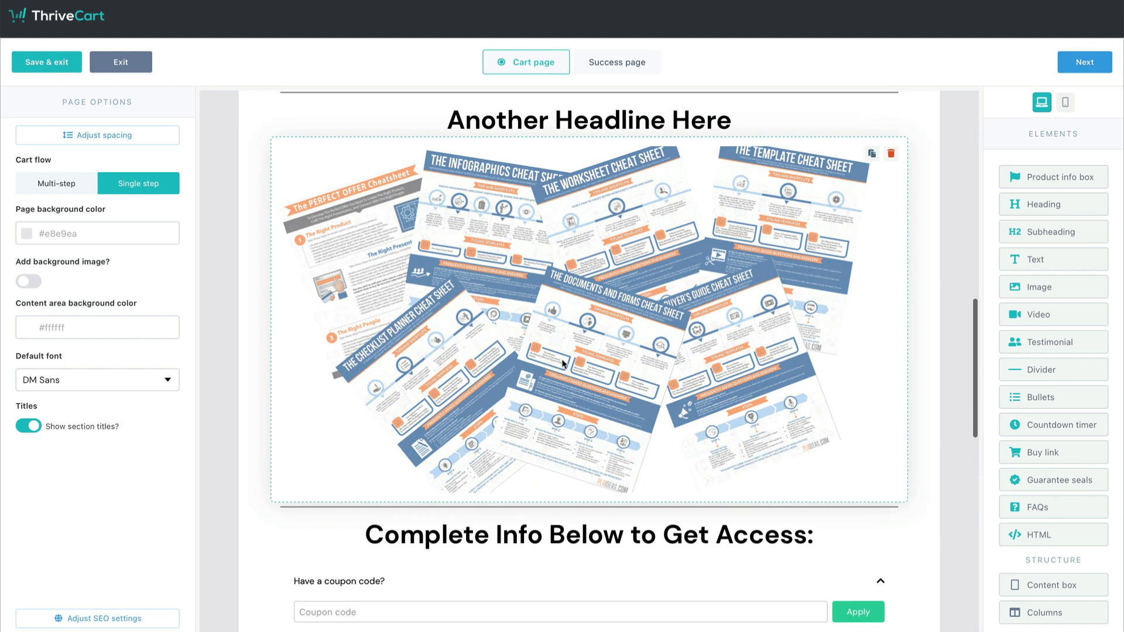
scroll(584, 394, down, 4)
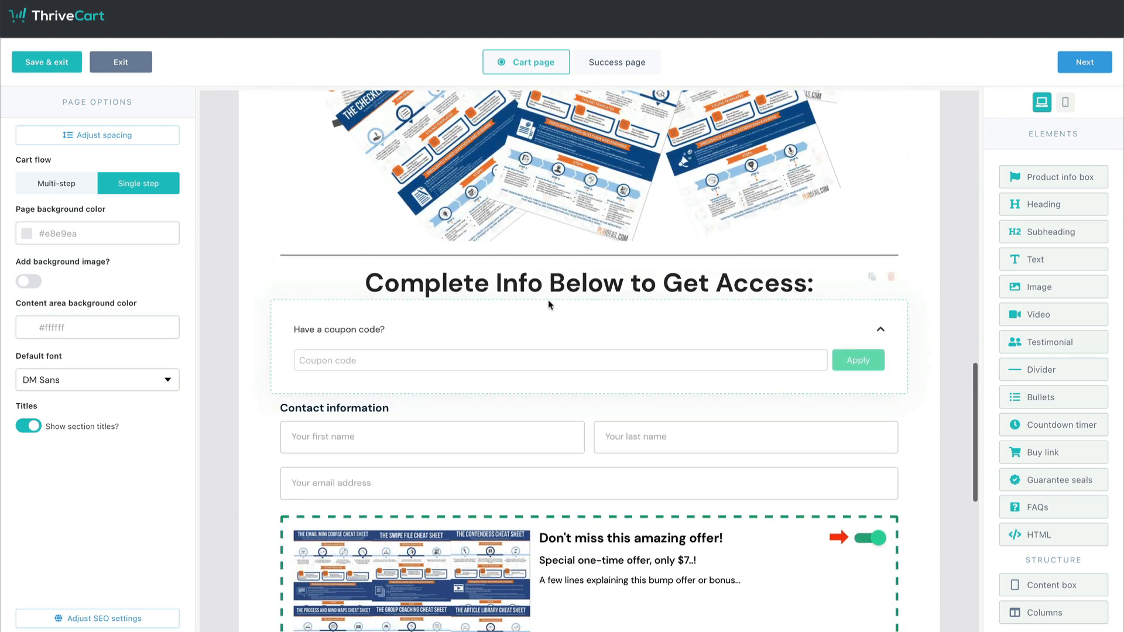
scroll(533, 451, down, 5)
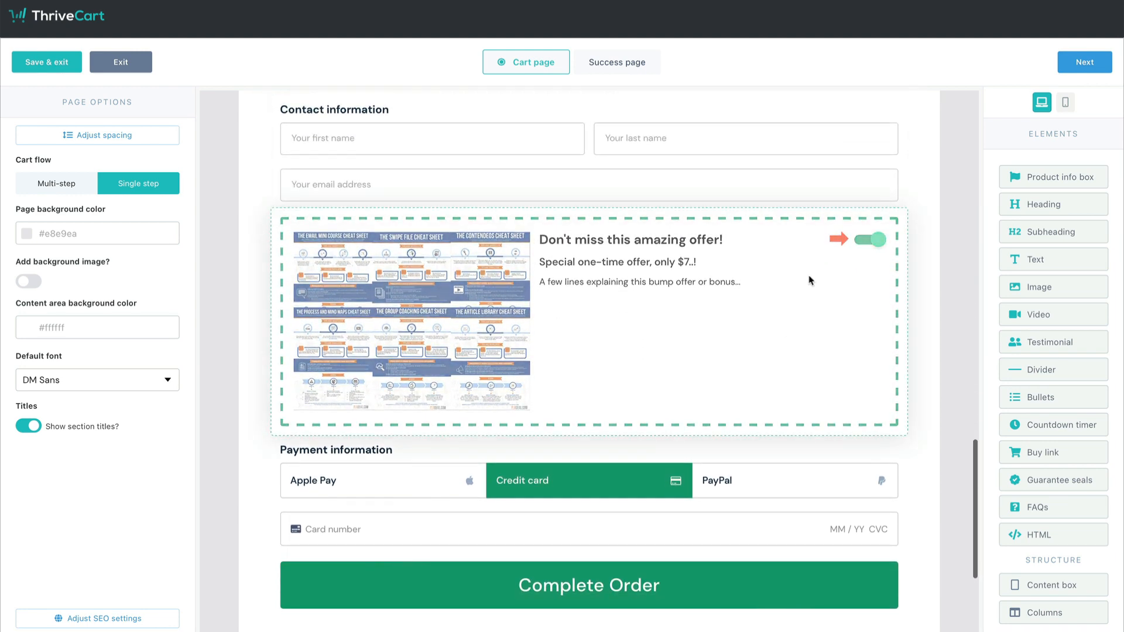
scroll(761, 374, down, 1)
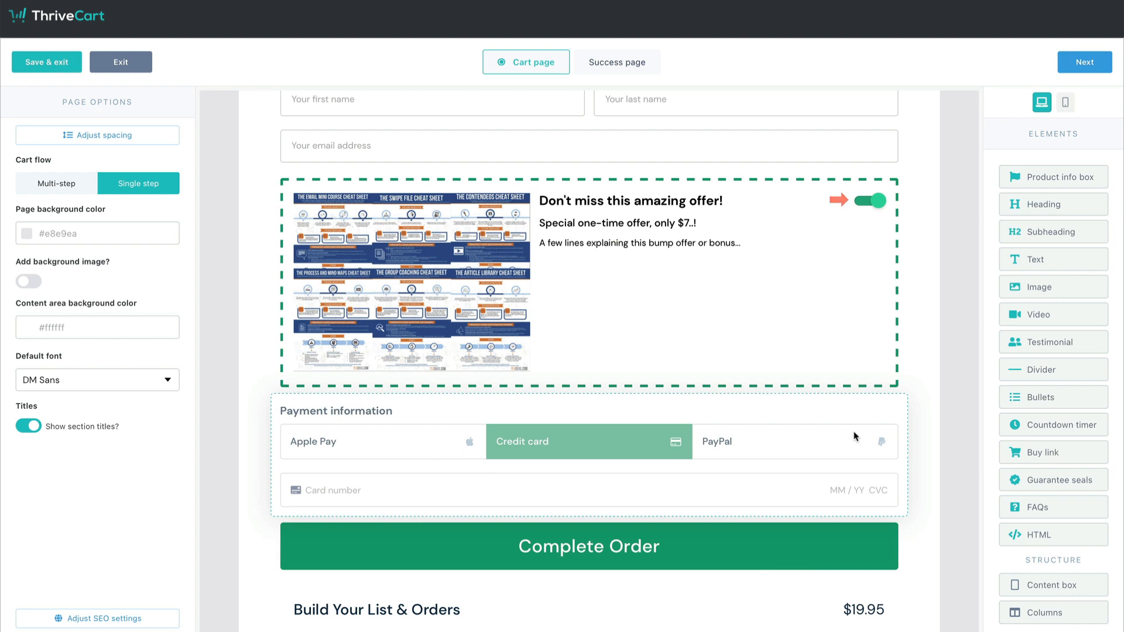
scroll(720, 363, up, 5)
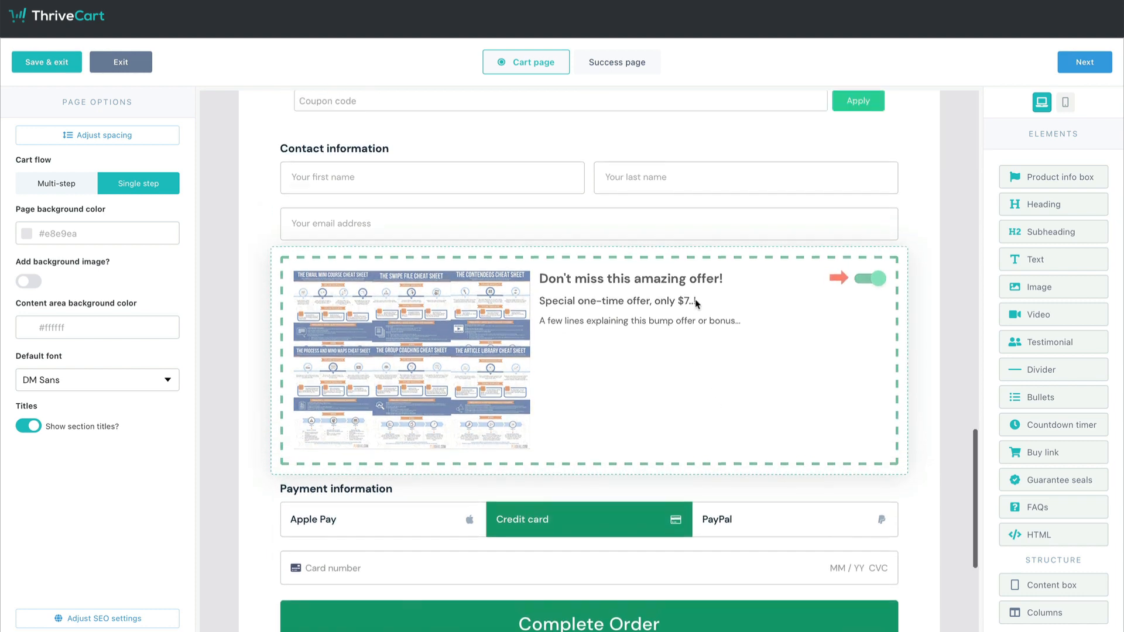
click(578, 301)
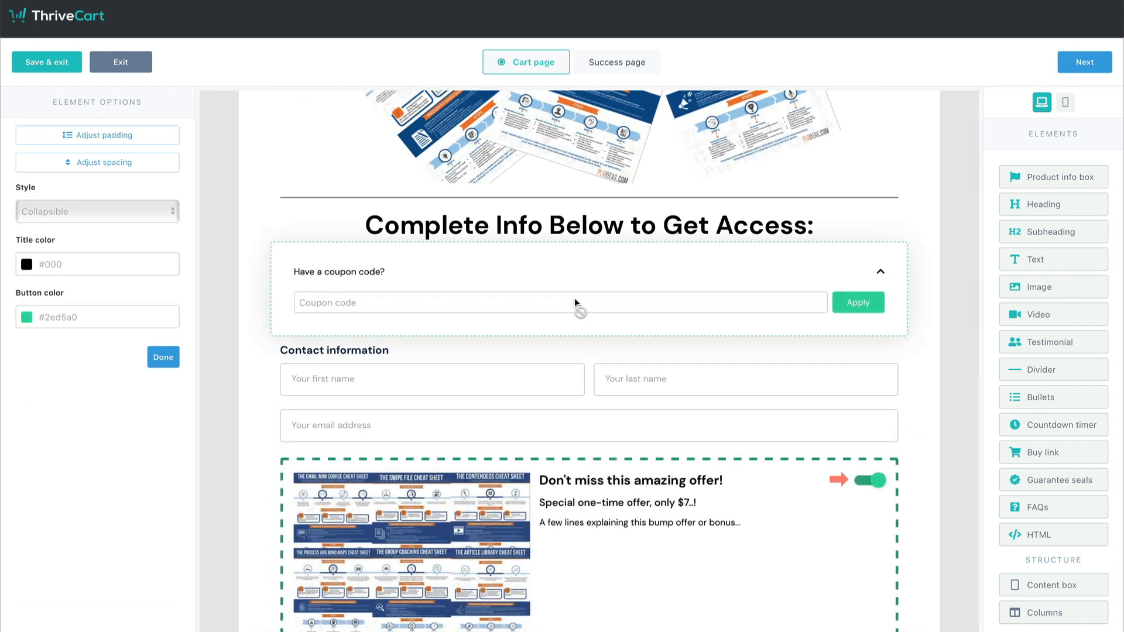
scroll(585, 310, down, 5)
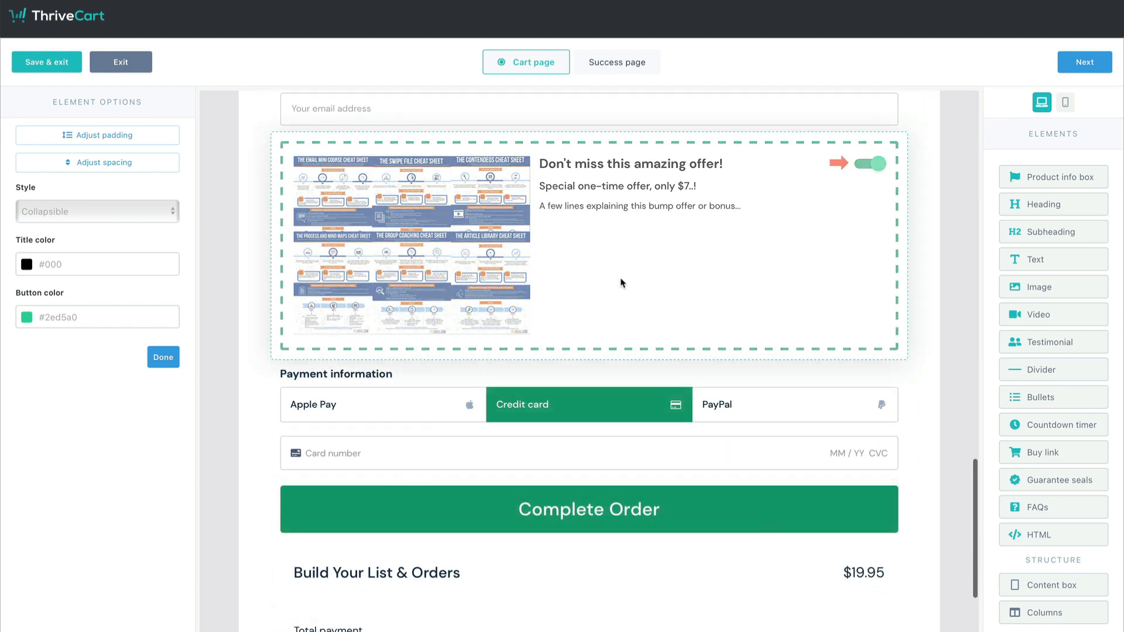
click(1089, 62)
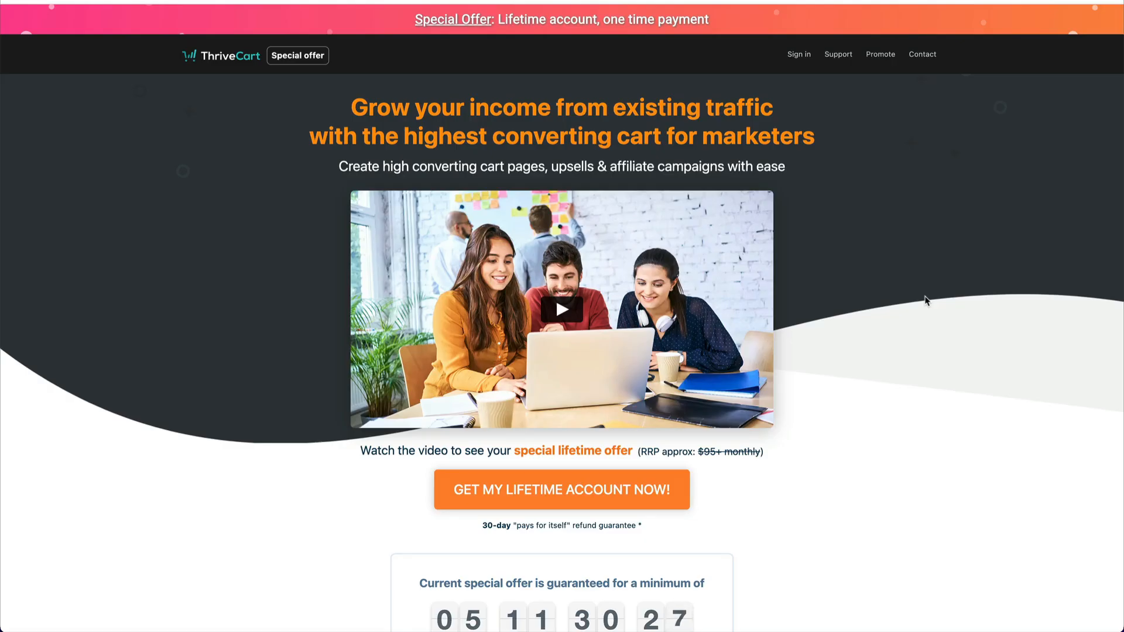
Examine ThriveCart's special lifetime account offer page, from the headline and video down to the usage figures and profit boosters section.
scroll(925, 300, down, 1)
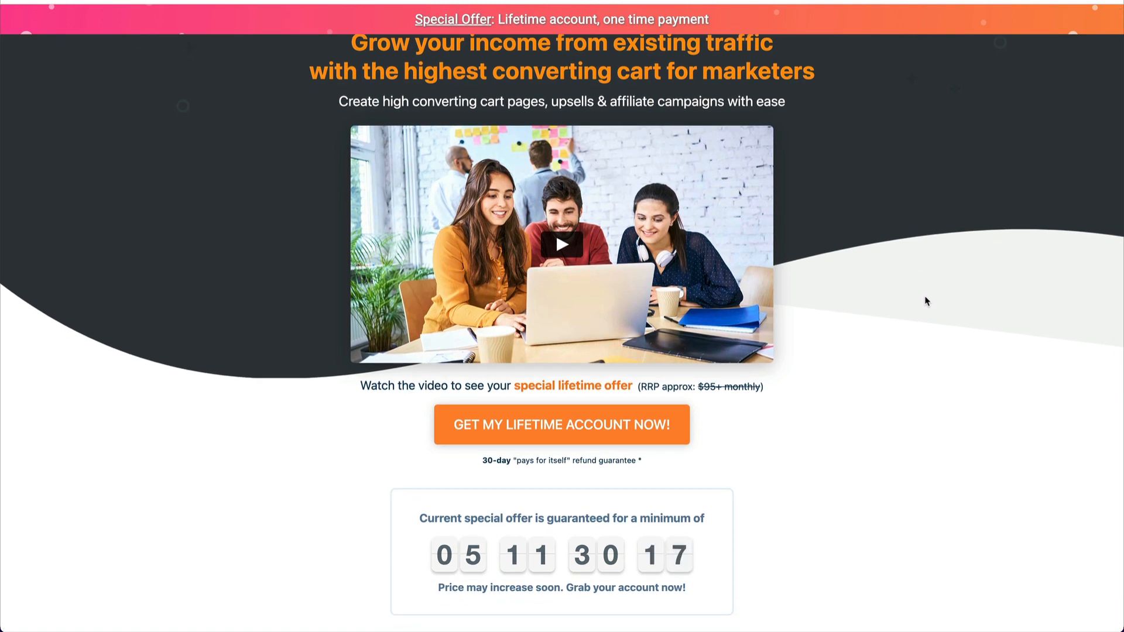
scroll(925, 300, up, 1)
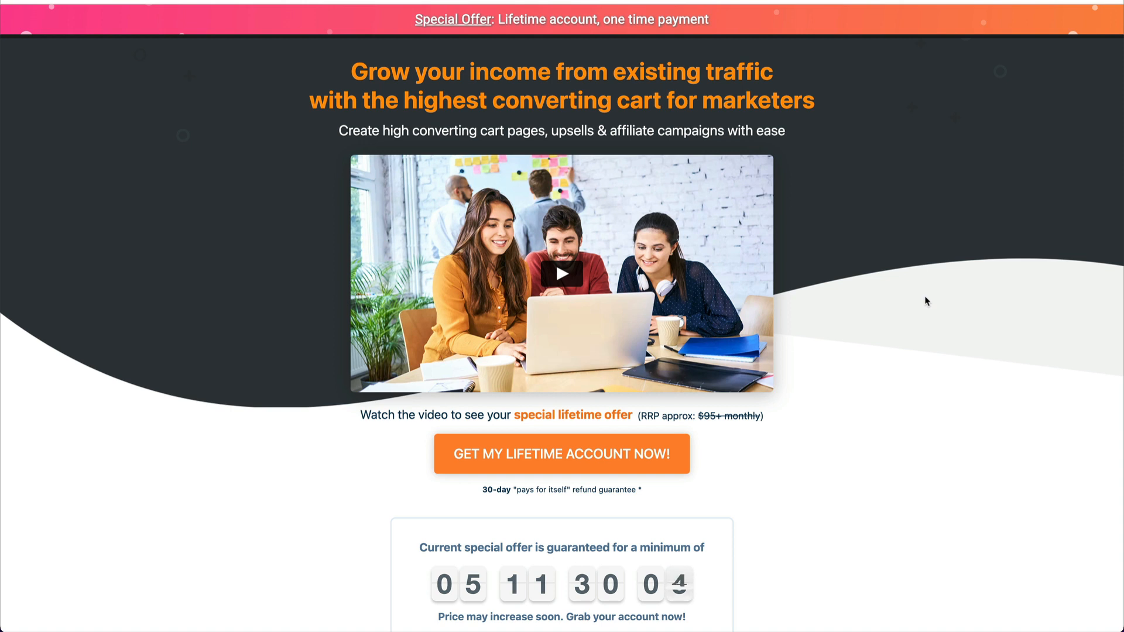
scroll(925, 301, up, 1)
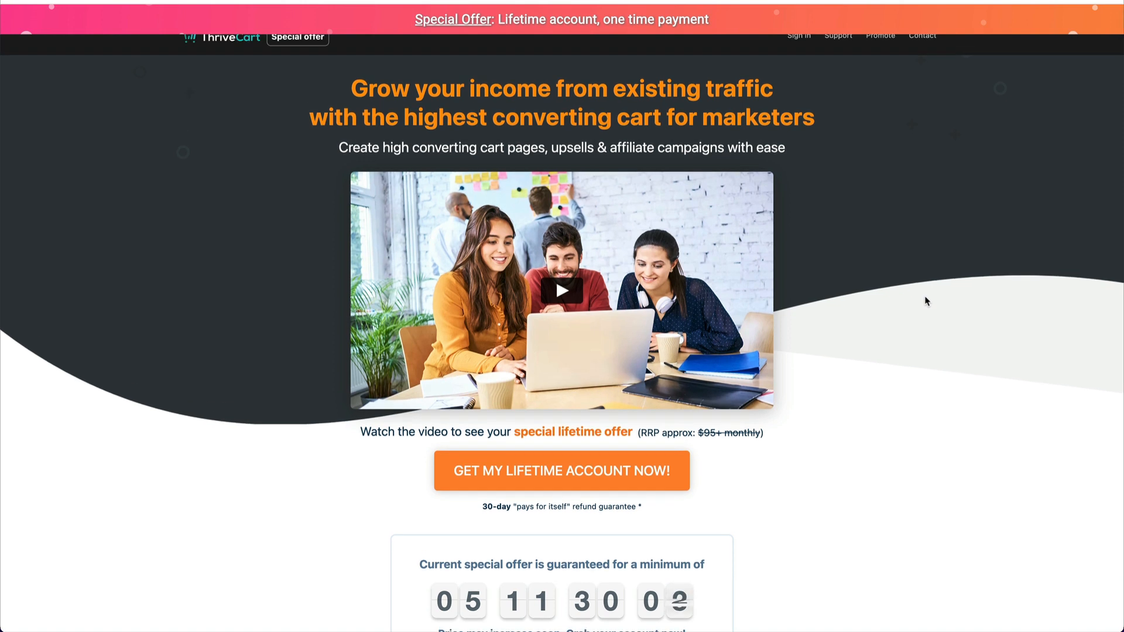
scroll(923, 301, up, 1)
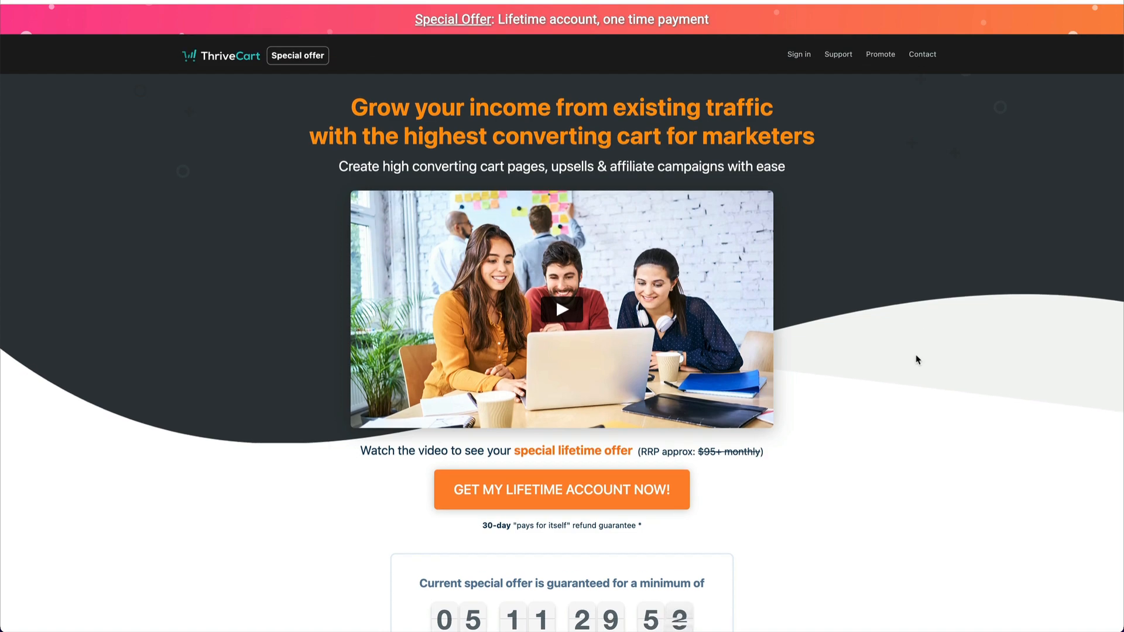
scroll(917, 359, down, 15)
scroll(916, 359, down, 10)
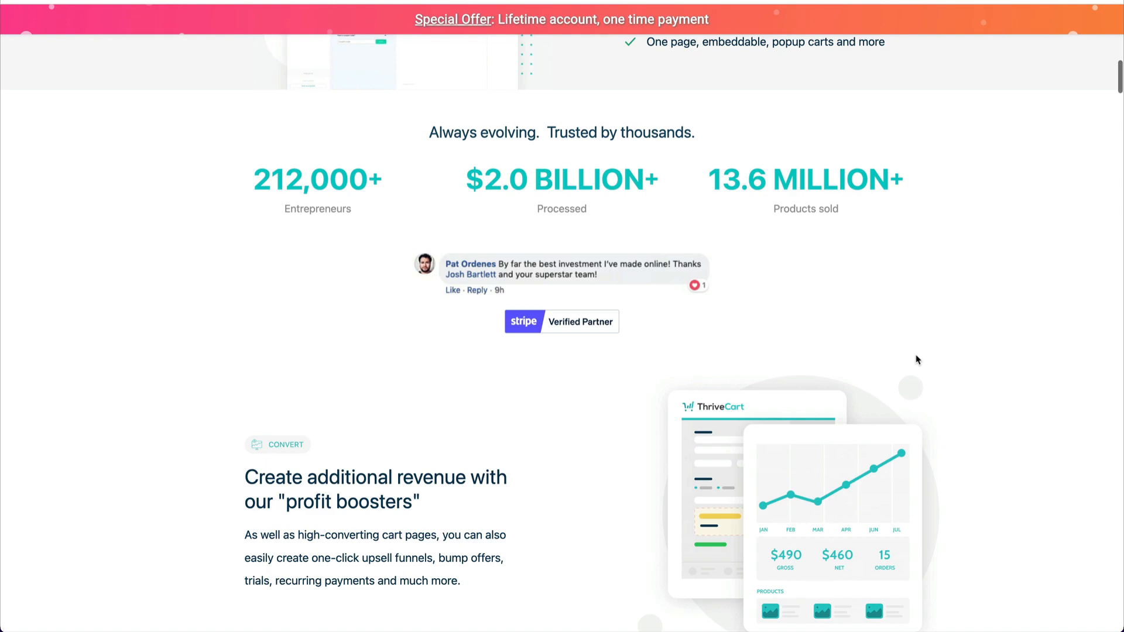
scroll(917, 359, up, 15)
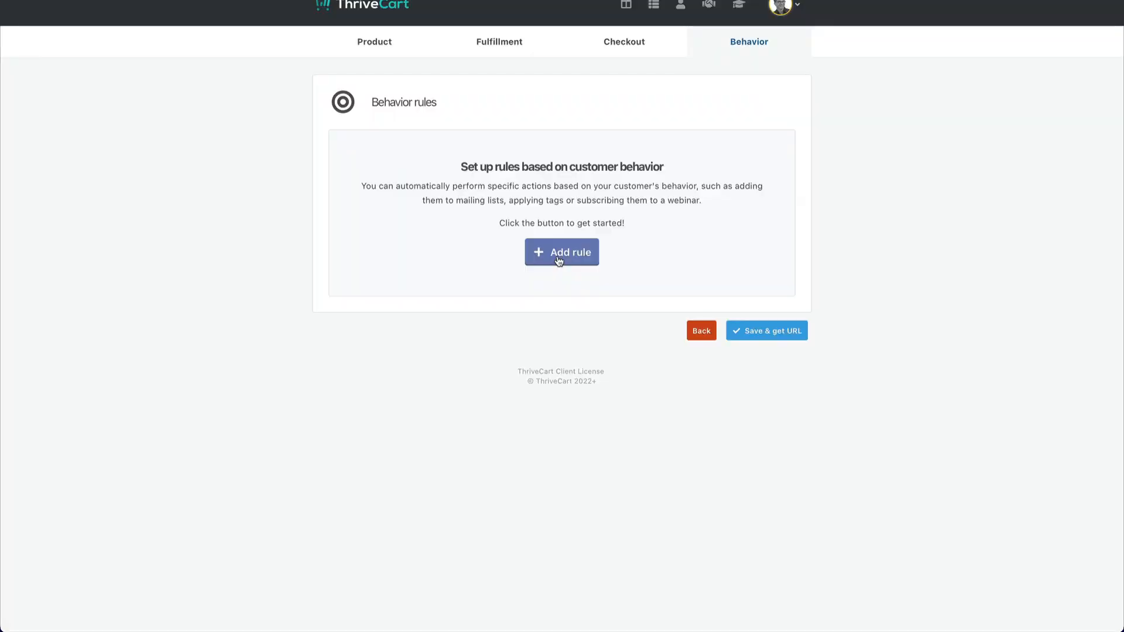
Start adding a rule to the product's behavior rules in ThriveCart.
click(560, 252)
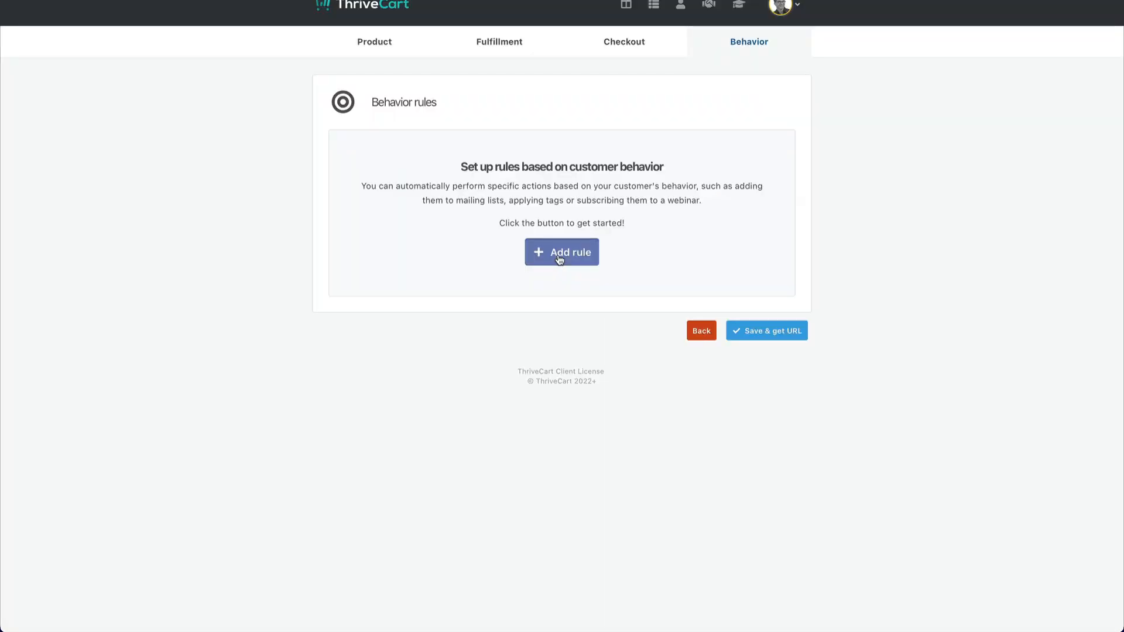